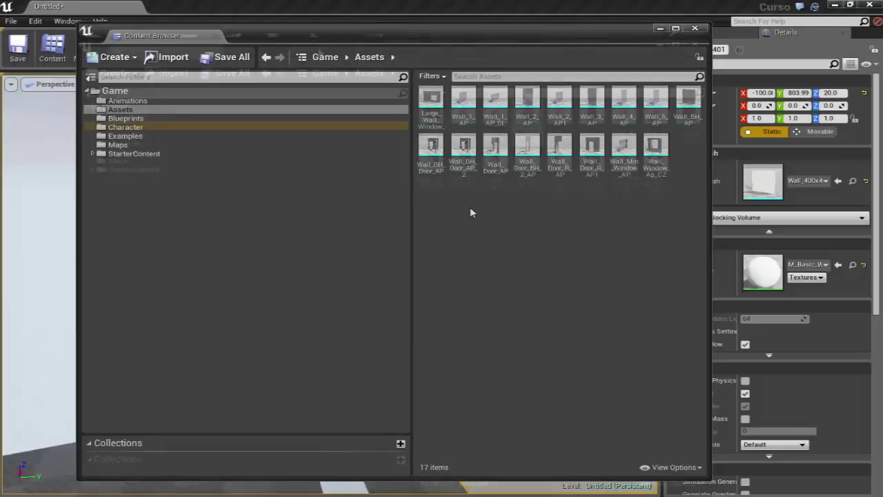
- Inspect the imported wall meshes in Game/Assets, then close the floating Content Browser
{"action": "mouse_move", "coordinate": [320, 37]}
{"action": "left_mouse_down"}
{"action": "mouse_move", "coordinate": [323, 104]}
{"action": "mouse_move", "coordinate": [310, 46]}
{"action": "mouse_move", "coordinate": [324, 32]}
{"action": "left_mouse_up"}
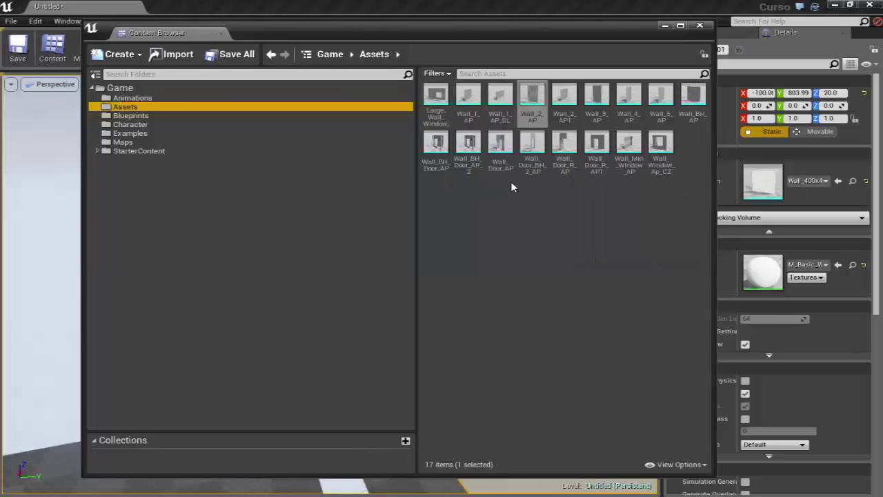
{"action": "mouse_move", "coordinate": [445, 100]}
{"action": "mouse_move", "coordinate": [498, 123]}
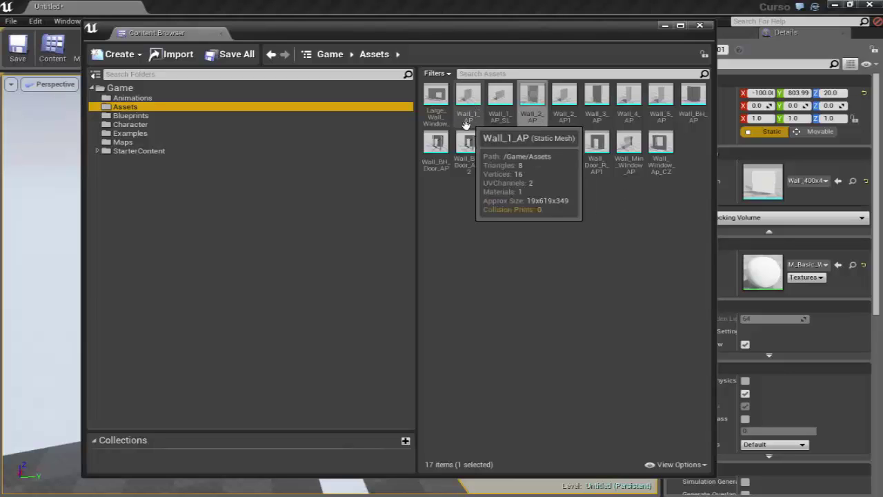
{"action": "mouse_move", "coordinate": [464, 121]}
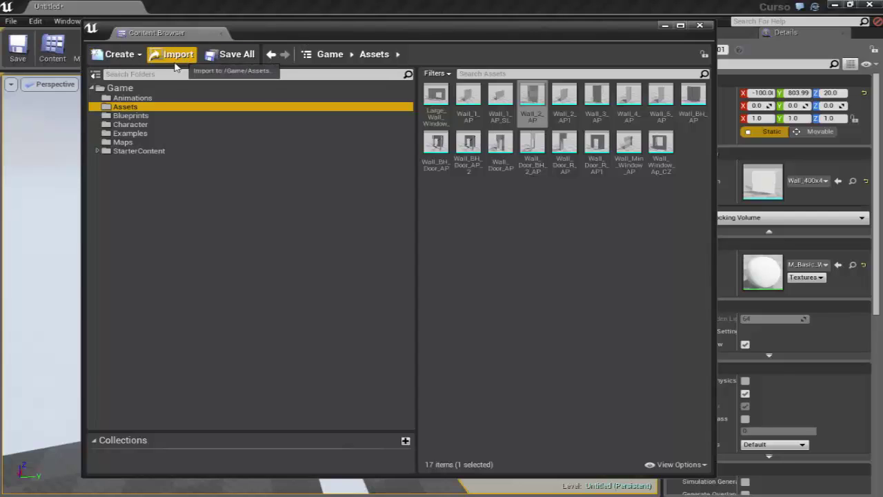
{"action": "left_click_drag", "start_coordinate": [286, 35], "coordinate": [282, 39]}
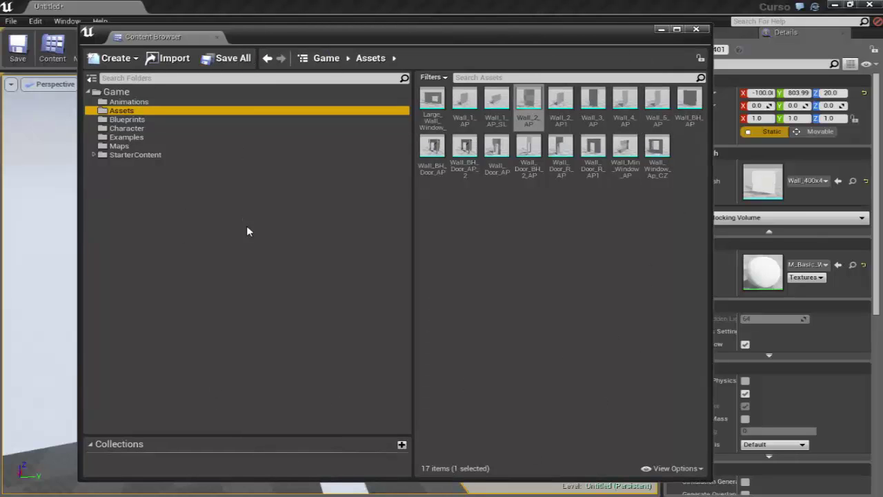
{"action": "left_click", "coordinate": [696, 29]}
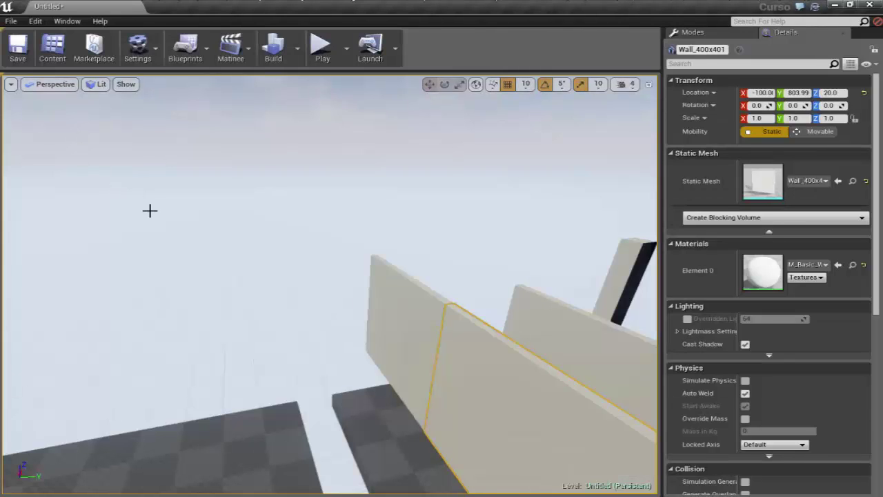
- Orbit the Perspective camera to the left around the placed wall meshes
{"action": "right_click_drag", "start_coordinate": [445, 178], "coordinate": [447, 172]}
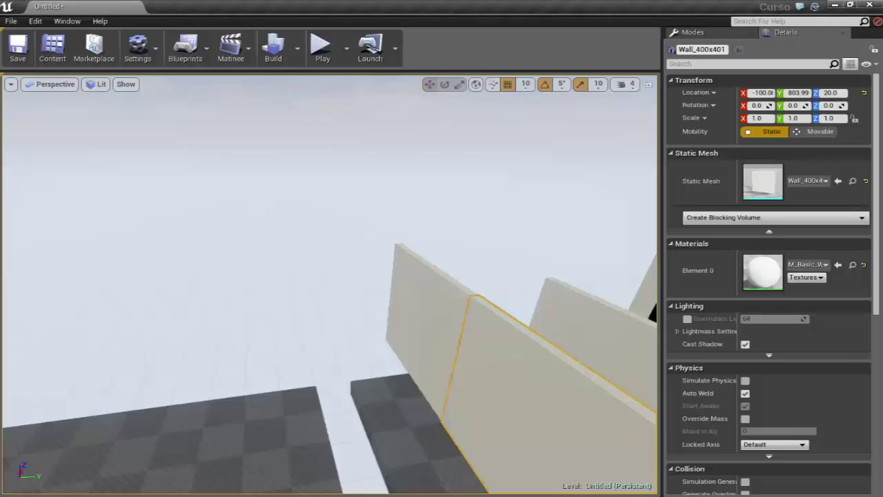
{"action": "right_click_drag", "start_coordinate": [297, 205], "coordinate": [262, 205]}
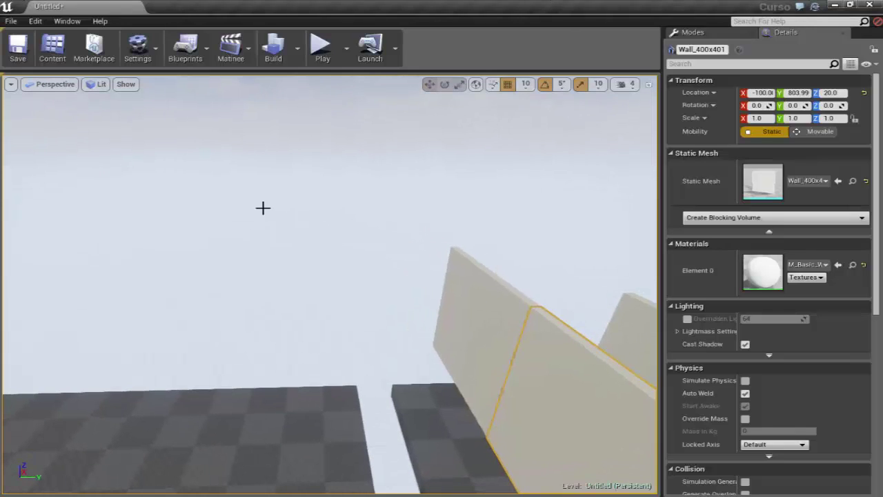
{"action": "left_click", "coordinate": [11, 23]}
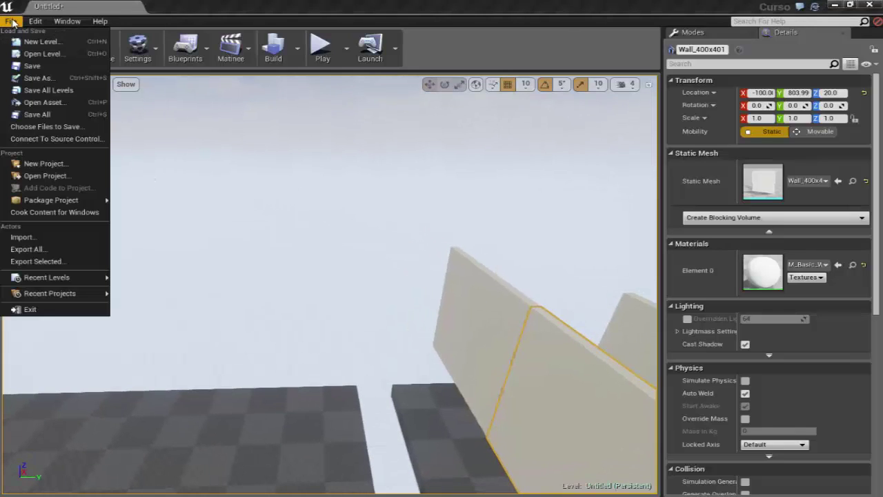
{"action": "left_click", "coordinate": [42, 43]}
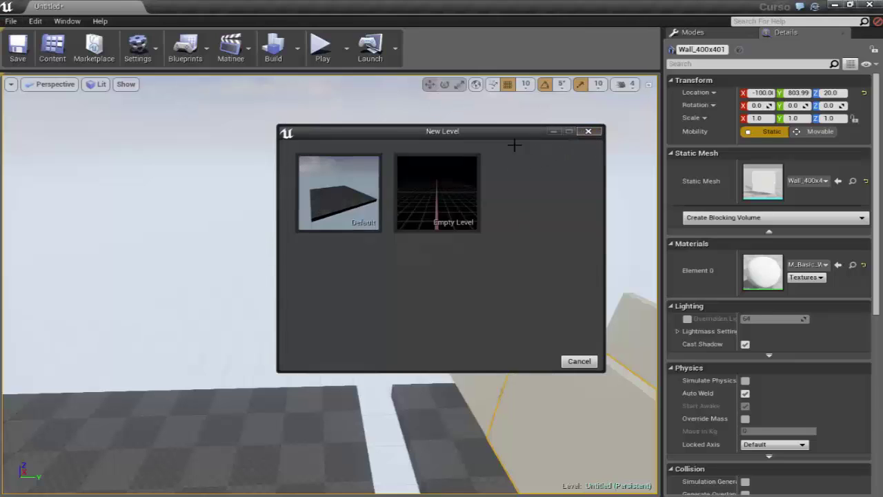
{"action": "key", "text": "Escape"}
{"action": "left_click", "coordinate": [11, 21]}
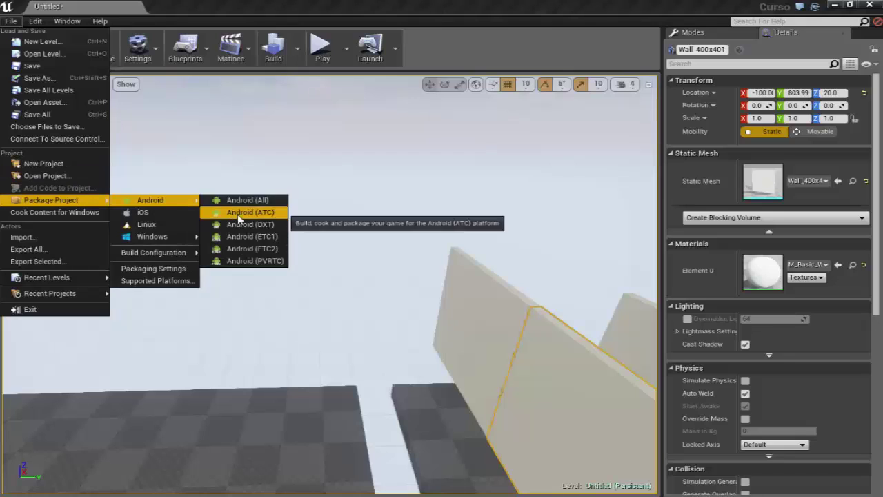
{"action": "left_click", "coordinate": [32, 42]}
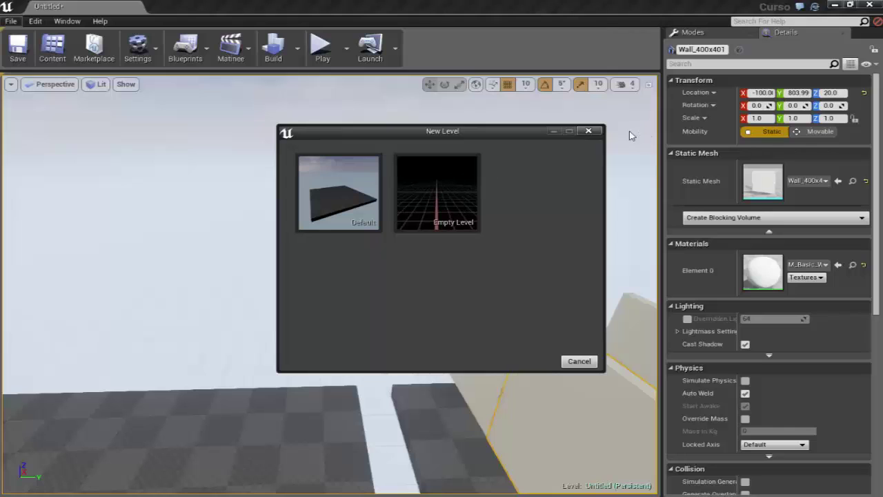
{"action": "left_click", "coordinate": [581, 132]}
- Pitch the Perspective camera up over the walls toward the clouds
{"action": "right_click_drag", "start_coordinate": [141, 308], "coordinate": [141, 276]}
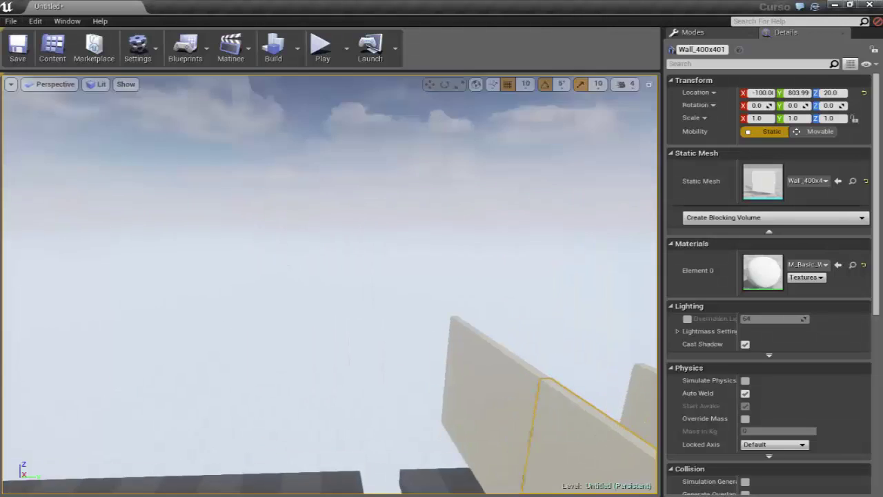
{"action": "mouse_move", "coordinate": [158, 306]}
{"action": "right_mouse_down"}
{"action": "mouse_move", "coordinate": [158, 269]}
{"action": "mouse_move", "coordinate": [162, 276]}
{"action": "right_mouse_up"}
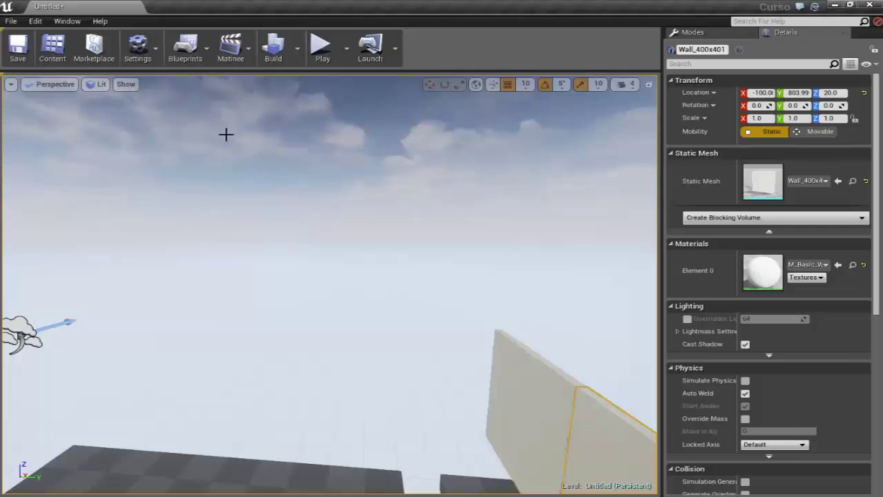
{"action": "mouse_move", "coordinate": [227, 134]}
{"action": "right_mouse_down"}
{"action": "mouse_move", "coordinate": [227, 83]}
{"action": "mouse_move", "coordinate": [227, 111]}
{"action": "right_mouse_up"}
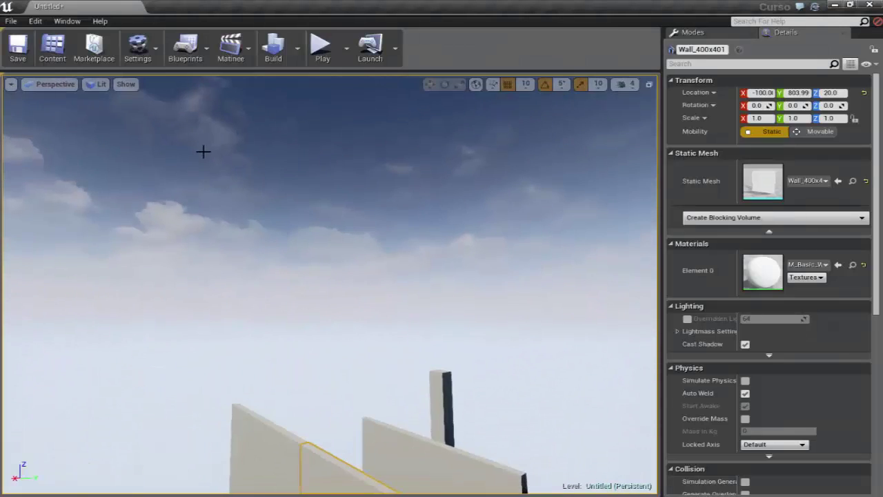
- Bring up the Open Level dialog and select the Example_LightMap_1 to _4 levels
{"action": "left_click", "coordinate": [13, 20]}
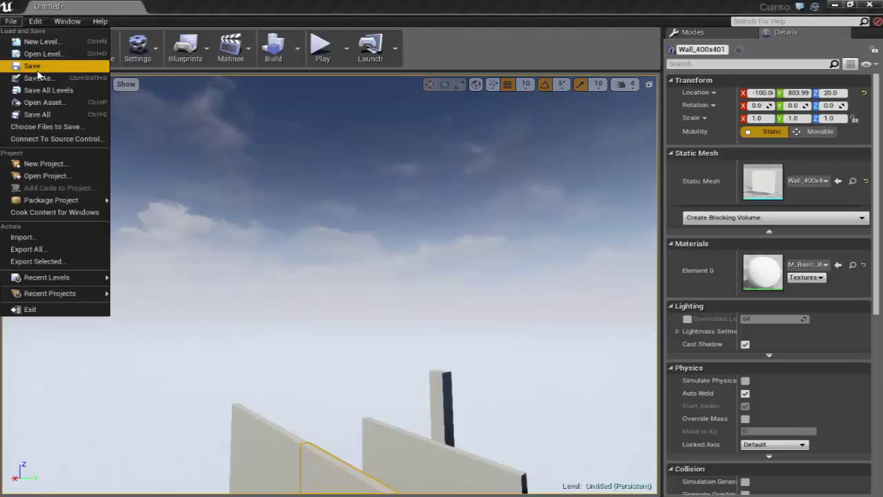
{"action": "left_click", "coordinate": [39, 55]}
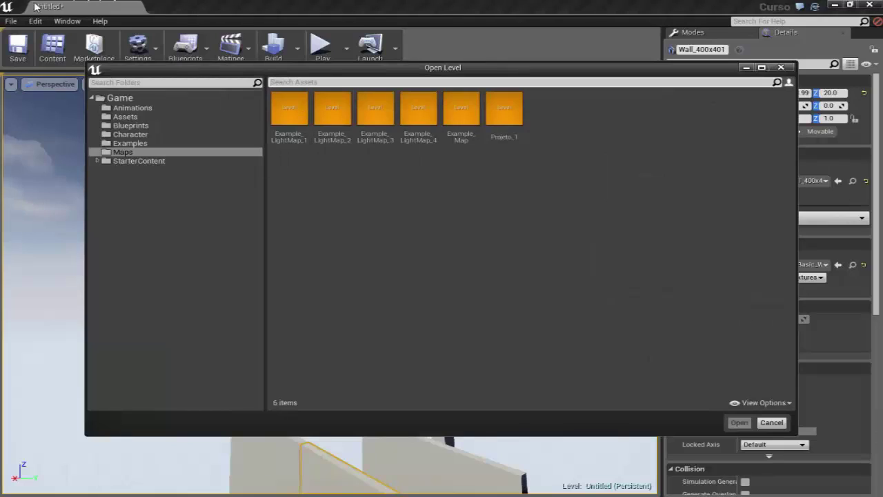
{"action": "left_click", "coordinate": [296, 121]}
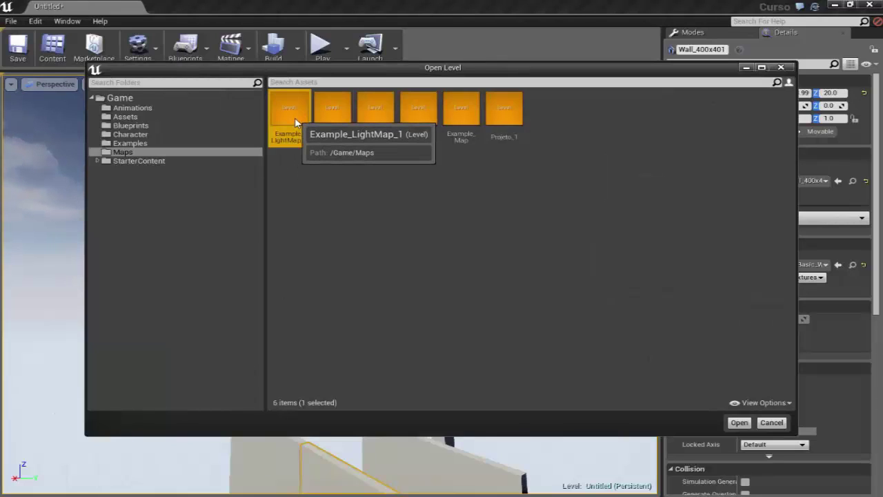
{"action": "left_click", "coordinate": [333, 119]}
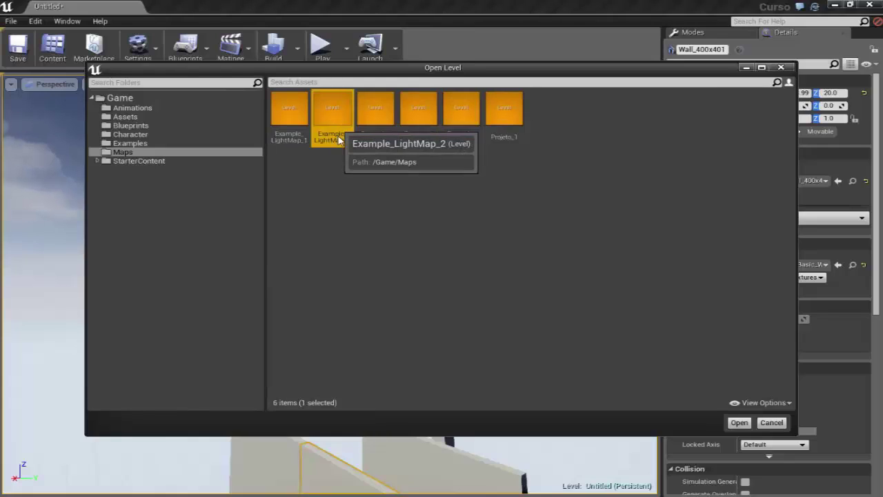
{"action": "left_click", "coordinate": [372, 133]}
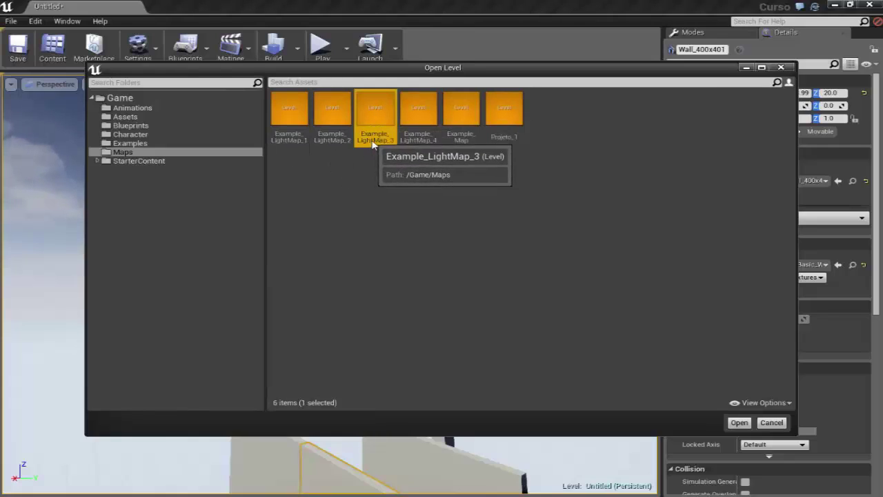
{"action": "left_click", "coordinate": [420, 118]}
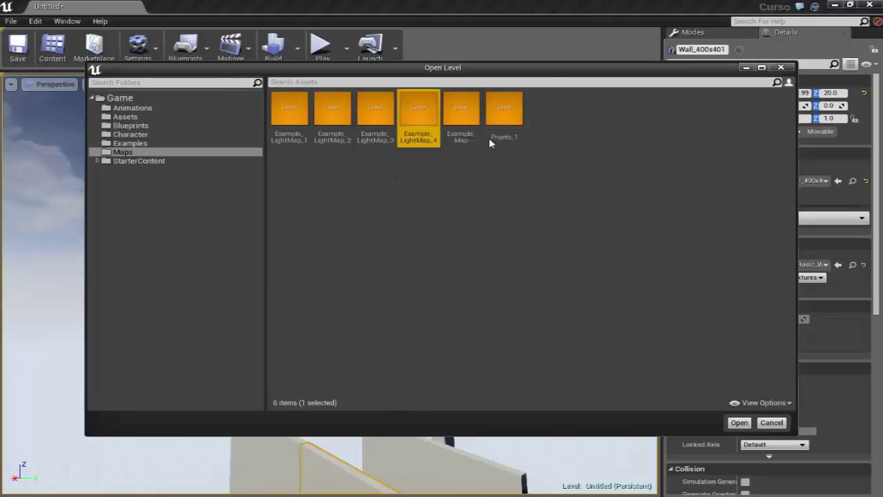
{"action": "left_click", "coordinate": [559, 185]}
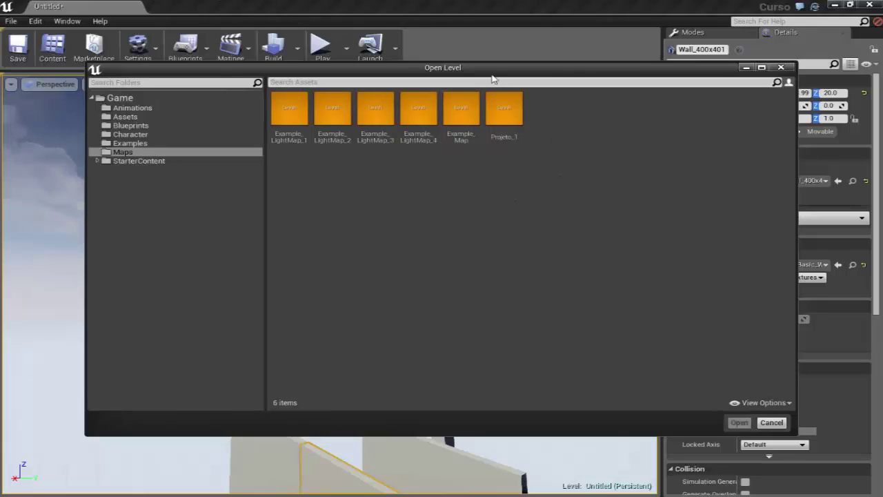
{"action": "left_click", "coordinate": [332, 111]}
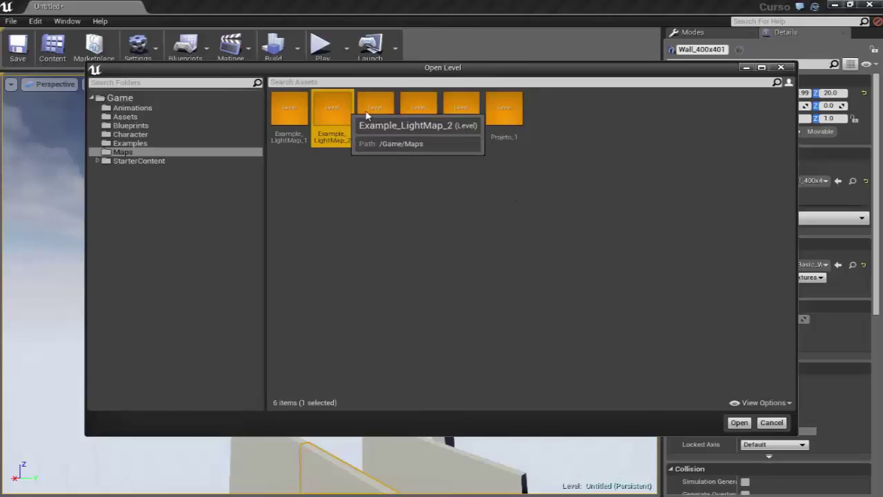
{"action": "left_click", "coordinate": [375, 111]}
{"action": "left_click", "coordinate": [416, 114]}
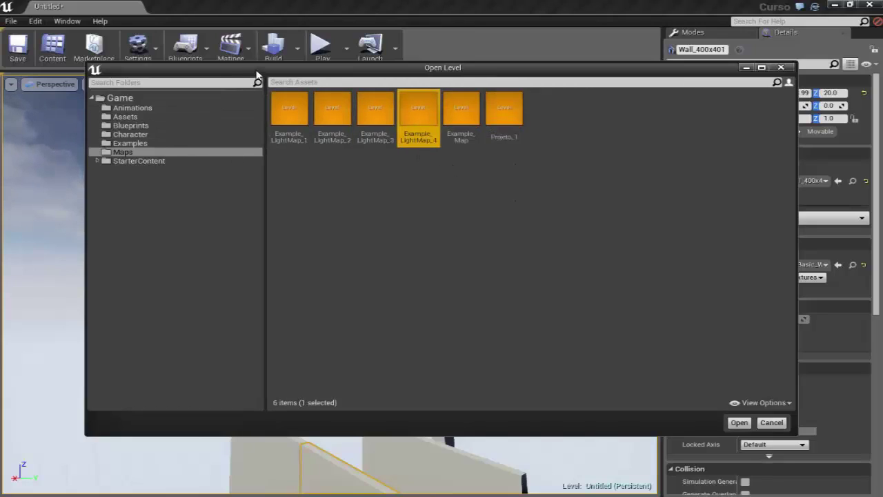
- Show the Game subfolders and select Animations, Assets, Blueprints and Character
{"action": "left_click_drag", "start_coordinate": [256, 74], "coordinate": [257, 77]}
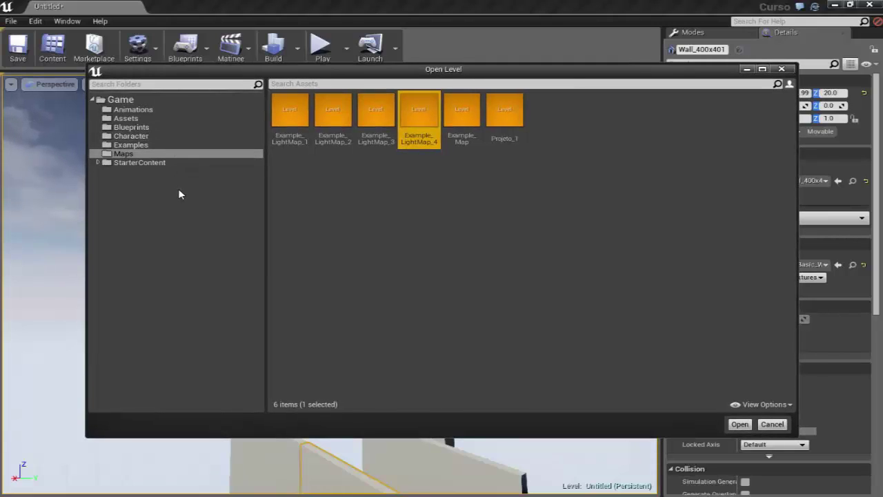
{"action": "left_click", "coordinate": [97, 101]}
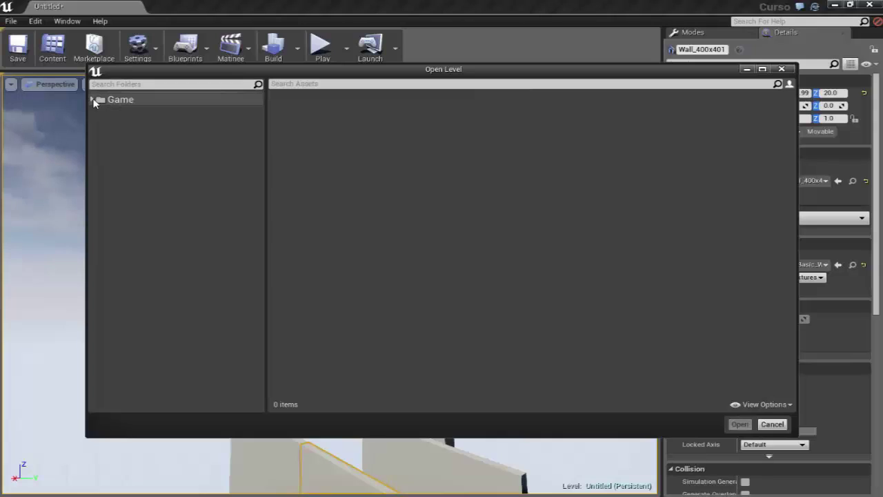
{"action": "left_click", "coordinate": [100, 100]}
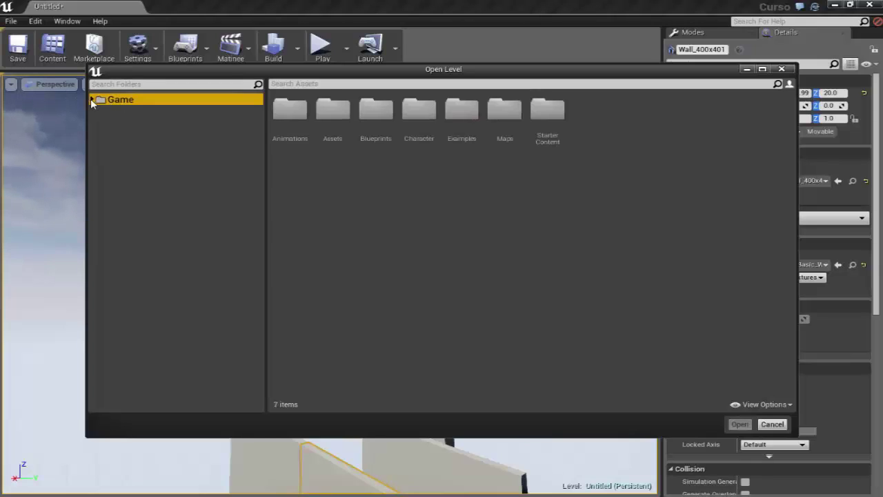
{"action": "left_click", "coordinate": [290, 109]}
{"action": "left_click", "coordinate": [332, 109]}
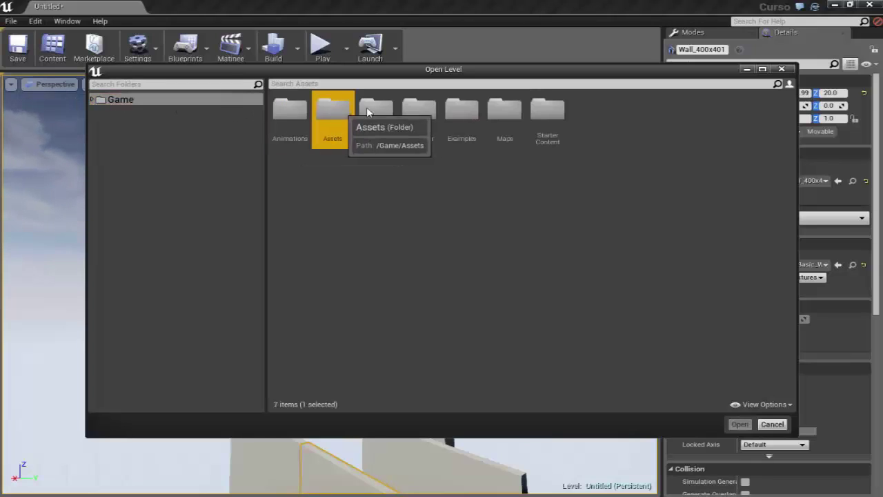
{"action": "left_click", "coordinate": [376, 109]}
{"action": "left_click", "coordinate": [418, 109]}
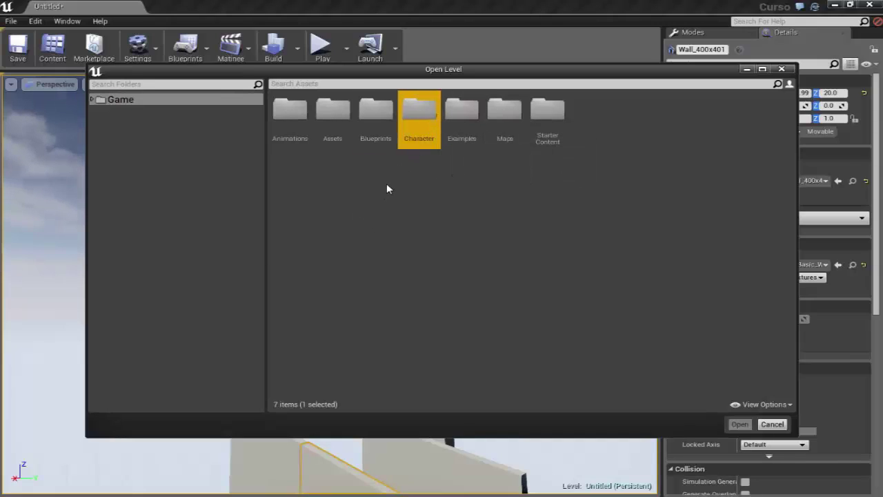
- Return to the Game root and open the Assets folder, which holds 0 items
{"action": "left_click", "coordinate": [113, 100]}
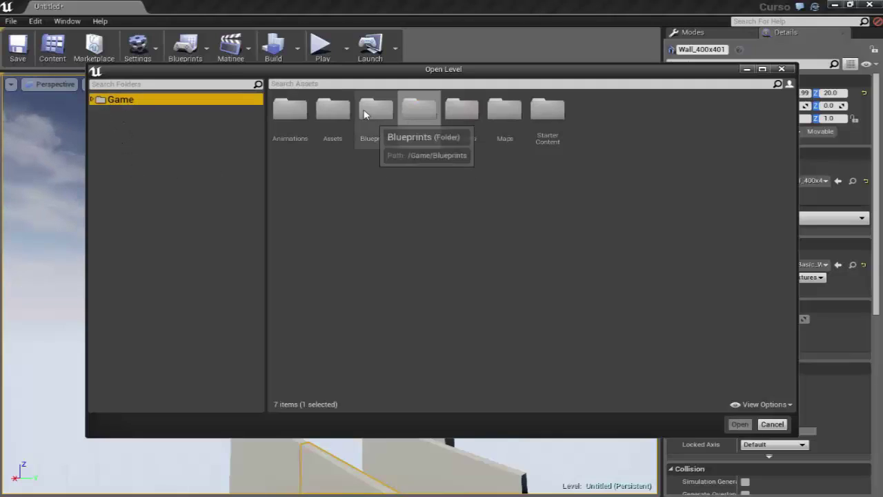
{"action": "left_click", "coordinate": [297, 119]}
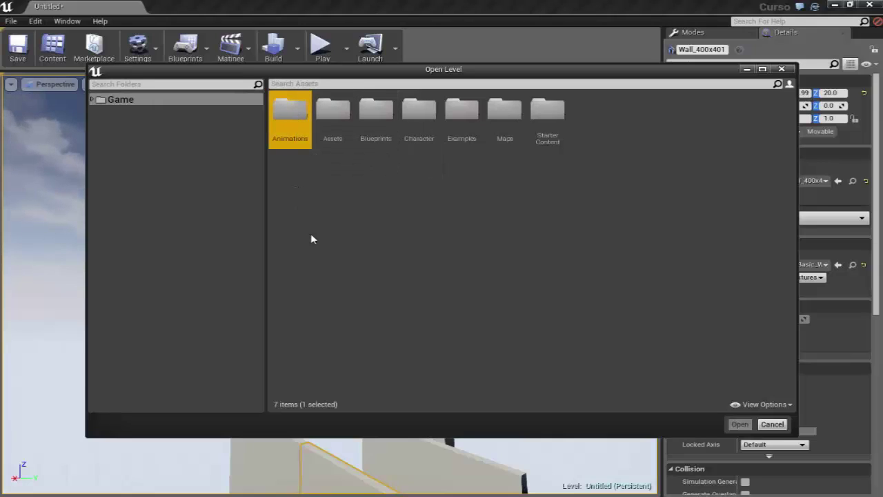
{"action": "left_click", "coordinate": [341, 118]}
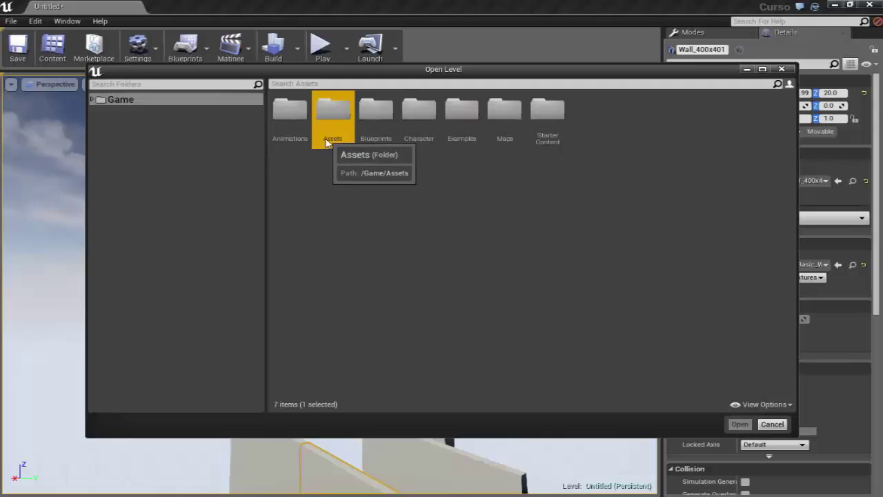
{"action": "double_click", "coordinate": [333, 121]}
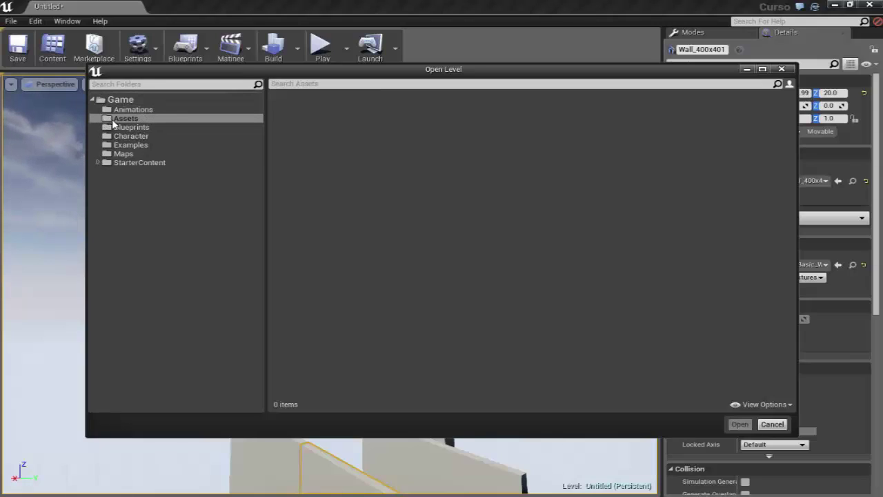
- Check the Blueprints and Examples folders, then list Maps' six levels, including Projeto_1
{"action": "left_click", "coordinate": [125, 127]}
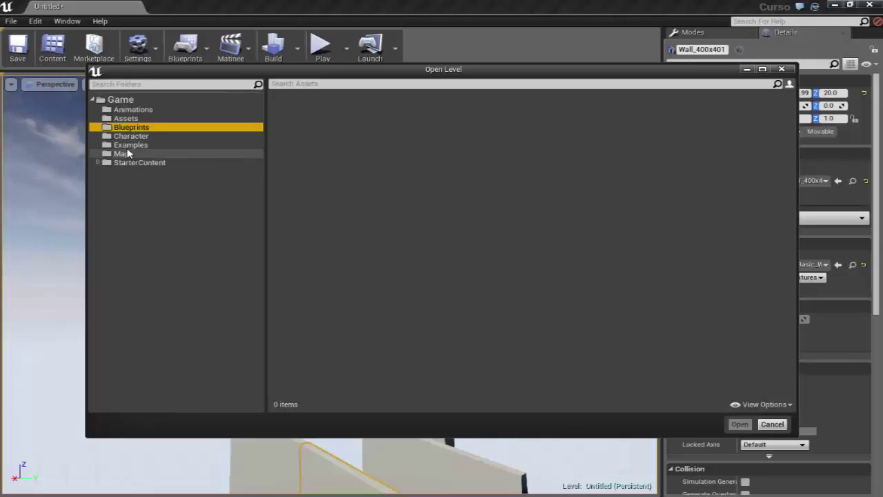
{"action": "left_click", "coordinate": [127, 145]}
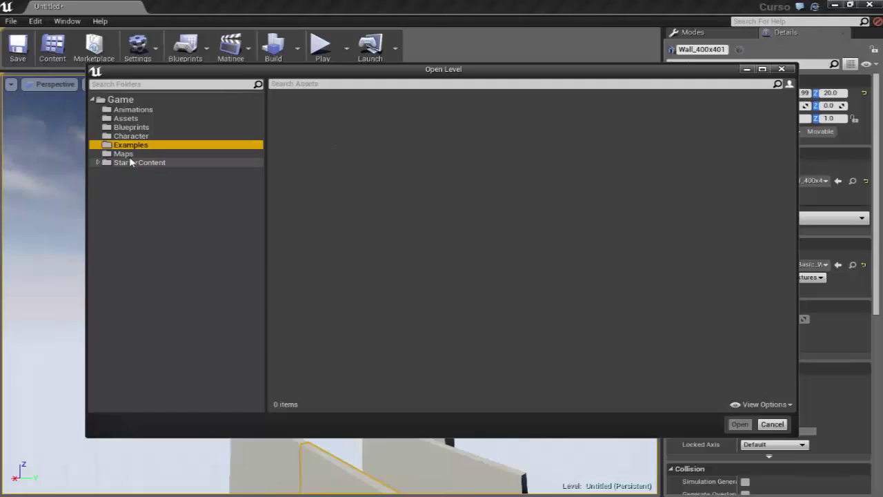
{"action": "left_click", "coordinate": [117, 102]}
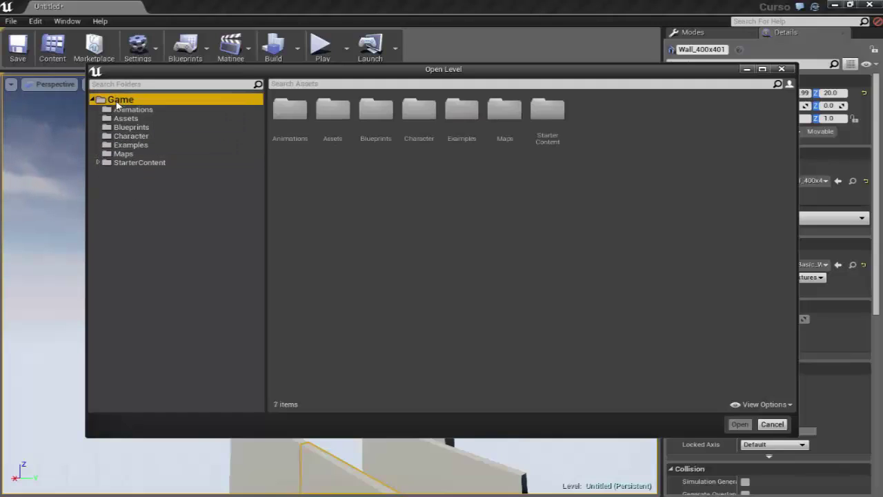
{"action": "left_click", "coordinate": [125, 154]}
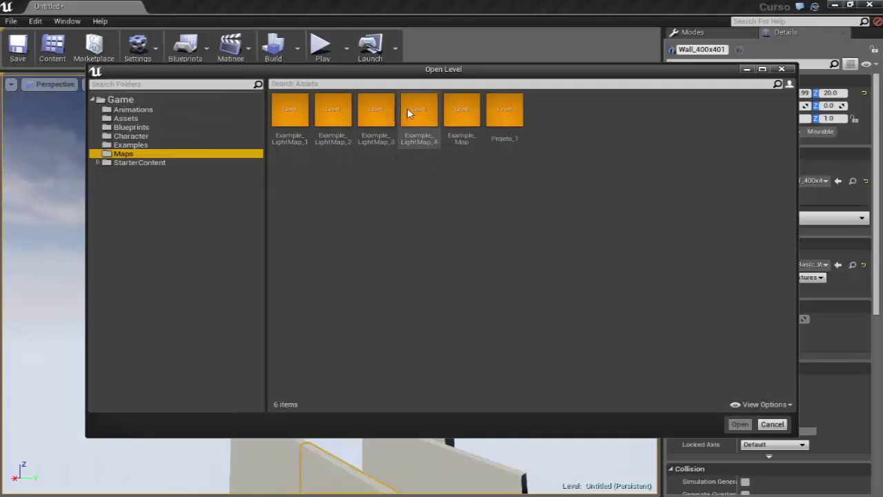
- Nudge the Open Level dialog aside and cancel it without opening any level
{"action": "left_click", "coordinate": [466, 196]}
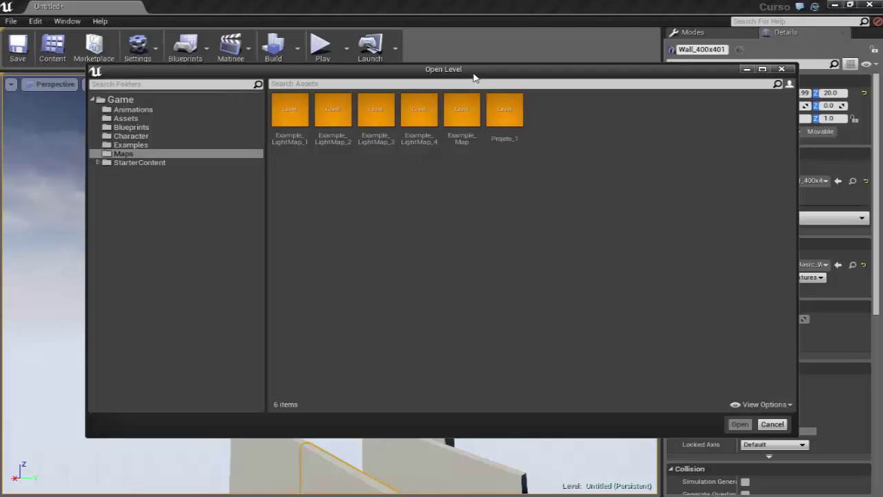
{"action": "left_click_drag", "start_coordinate": [485, 76], "coordinate": [483, 74]}
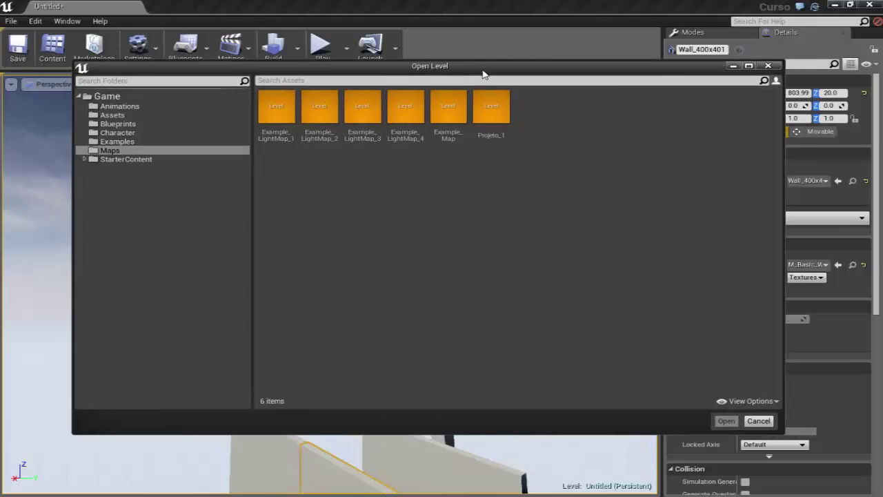
{"action": "left_click", "coordinate": [768, 66]}
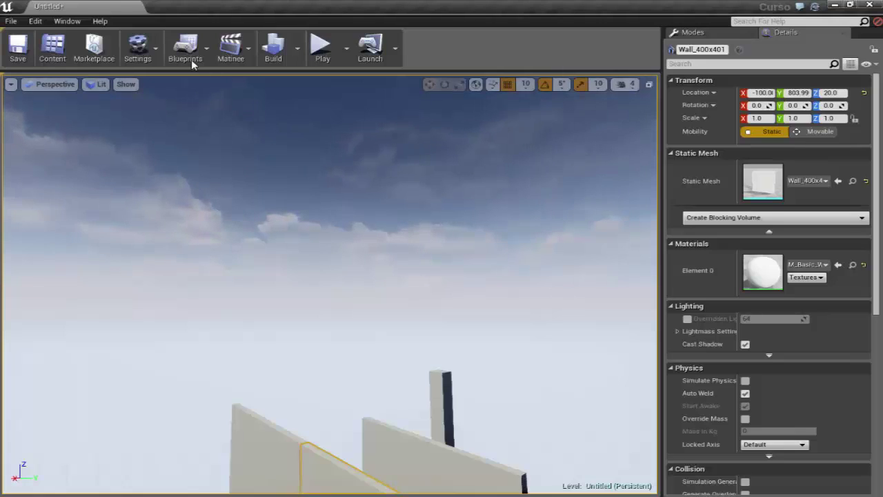
- Reopen the Content Browser on Game/Assets, showing its 17 wall meshes
{"action": "left_click", "coordinate": [52, 53]}
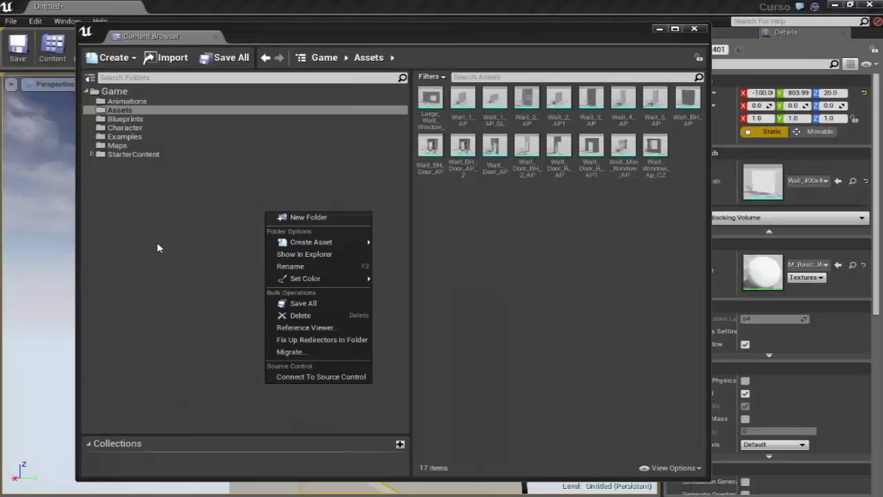
{"action": "left_click", "coordinate": [188, 224]}
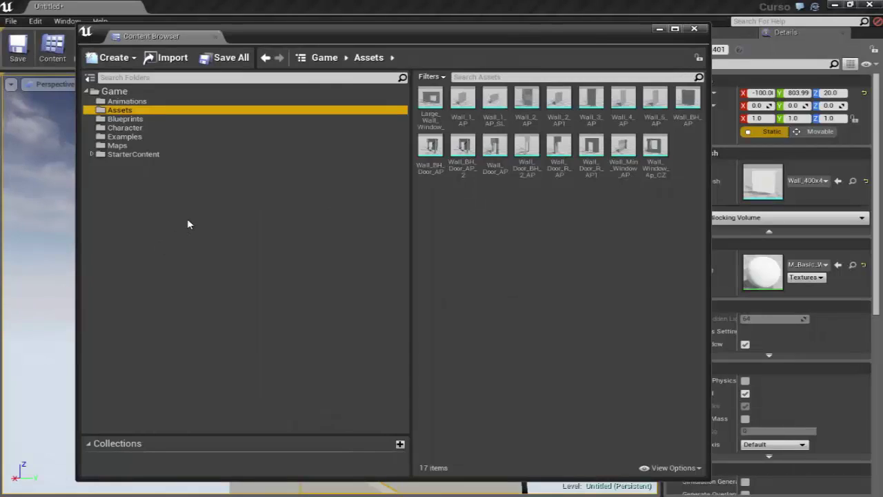
{"action": "right_click", "coordinate": [183, 205]}
{"action": "mouse_move", "coordinate": [235, 231]}
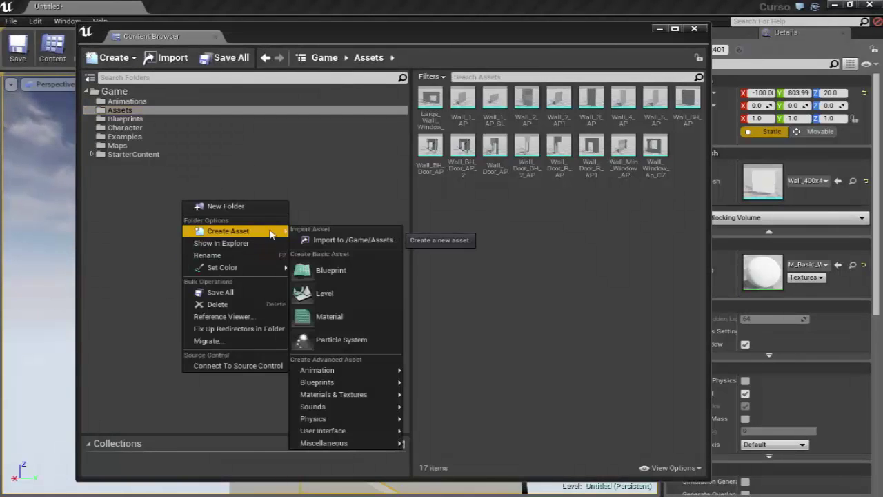
{"action": "left_click", "coordinate": [311, 169]}
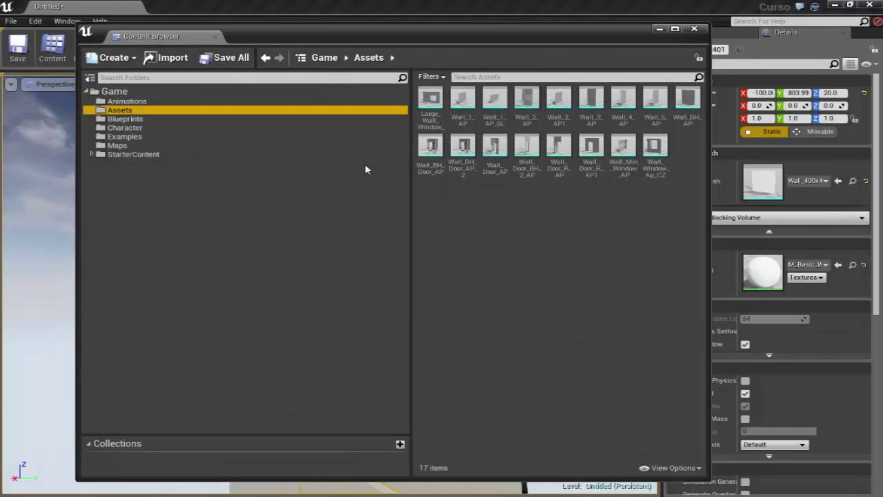
{"action": "left_click", "coordinate": [429, 100]}
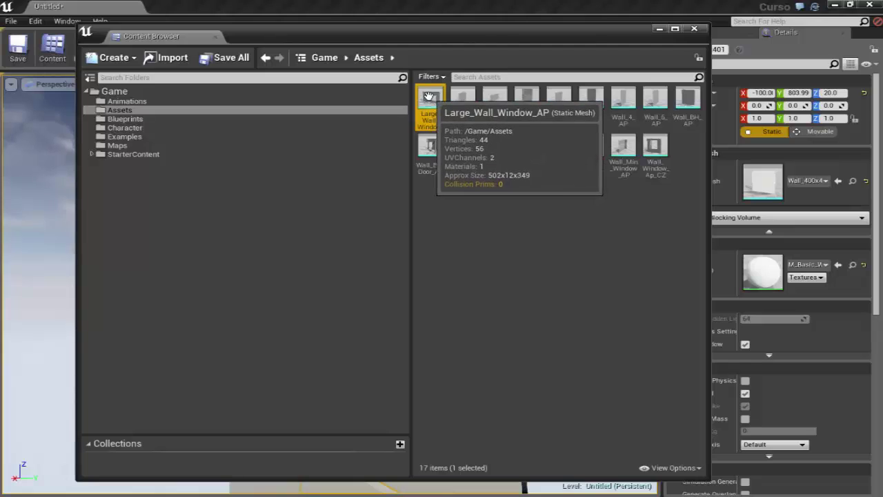
{"action": "right_click", "coordinate": [428, 98]}
{"action": "left_click", "coordinate": [338, 183]}
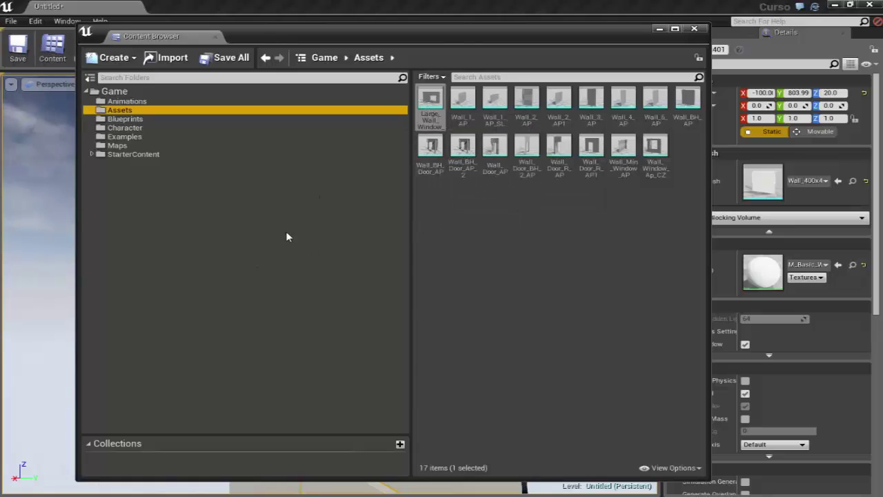
{"action": "right_click", "coordinate": [501, 262]}
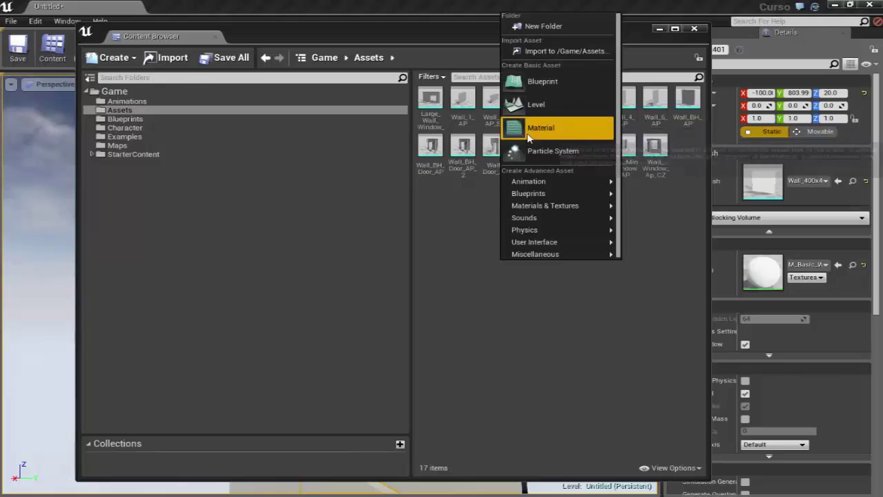
{"action": "left_click", "coordinate": [433, 249]}
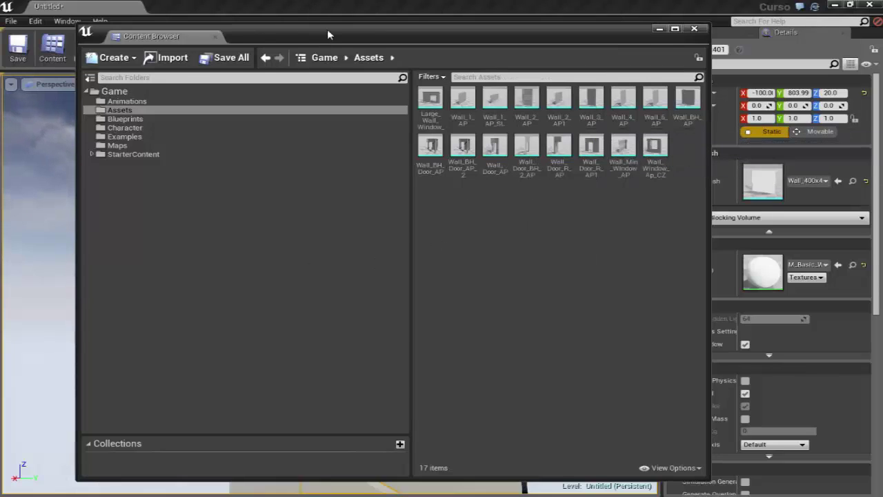
{"action": "mouse_move", "coordinate": [398, 33]}
{"action": "left_mouse_down"}
{"action": "mouse_move", "coordinate": [430, 149]}
{"action": "mouse_move", "coordinate": [405, 45]}
{"action": "left_mouse_up"}
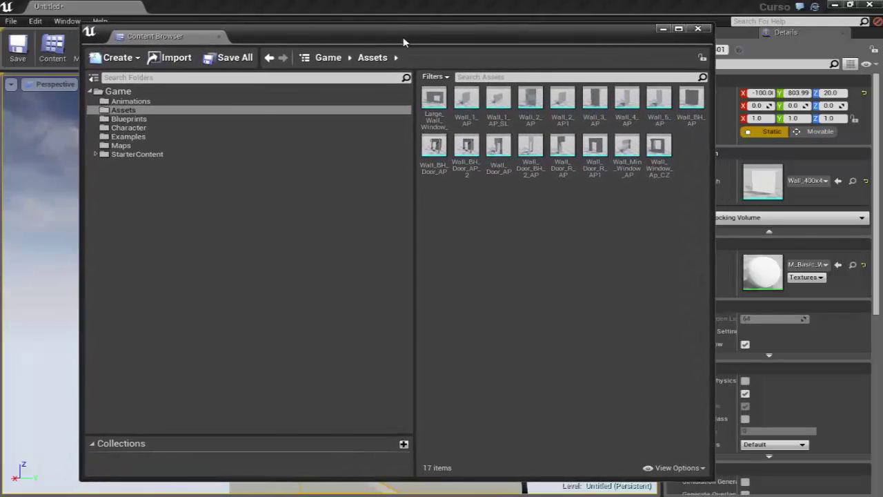
{"action": "left_click", "coordinate": [704, 476]}
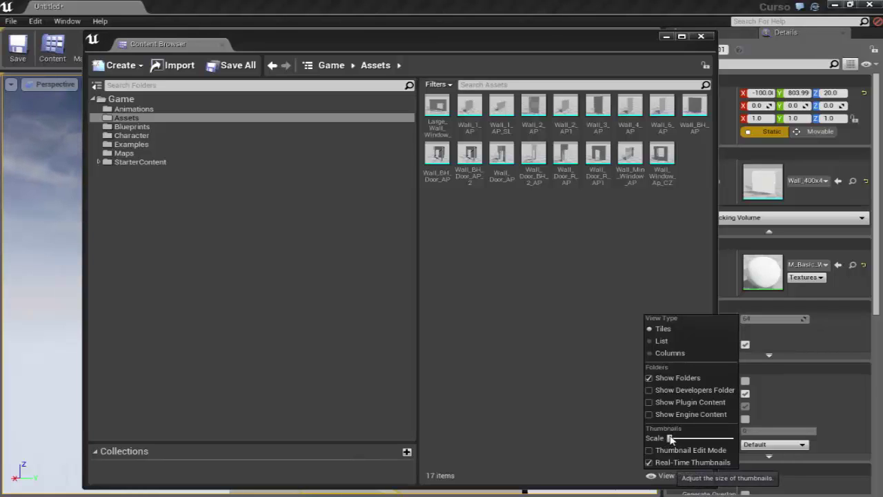
{"action": "mouse_move", "coordinate": [667, 438]}
{"action": "left_mouse_down"}
{"action": "mouse_move", "coordinate": [699, 429]}
{"action": "mouse_move", "coordinate": [667, 428]}
{"action": "left_mouse_up"}
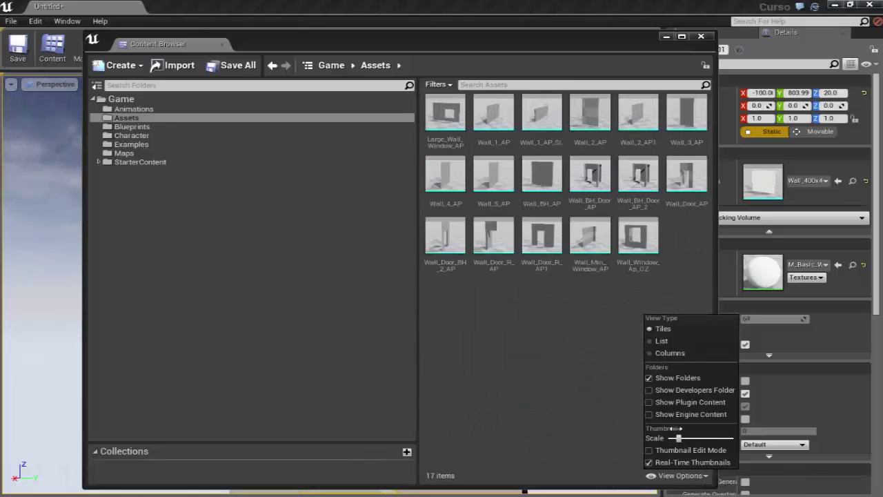
- Try the List and Columns asset views, return to Tiles, and enable Show Engine Content
{"action": "left_click", "coordinate": [659, 341]}
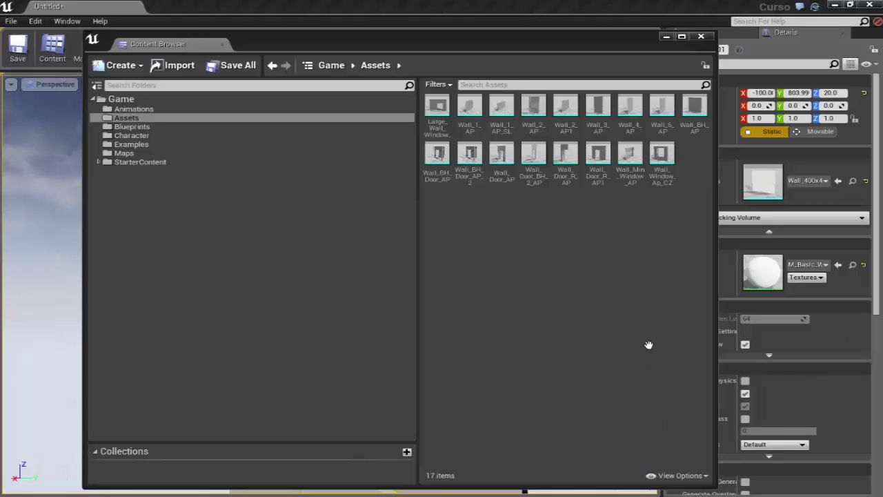
{"action": "left_click", "coordinate": [693, 481]}
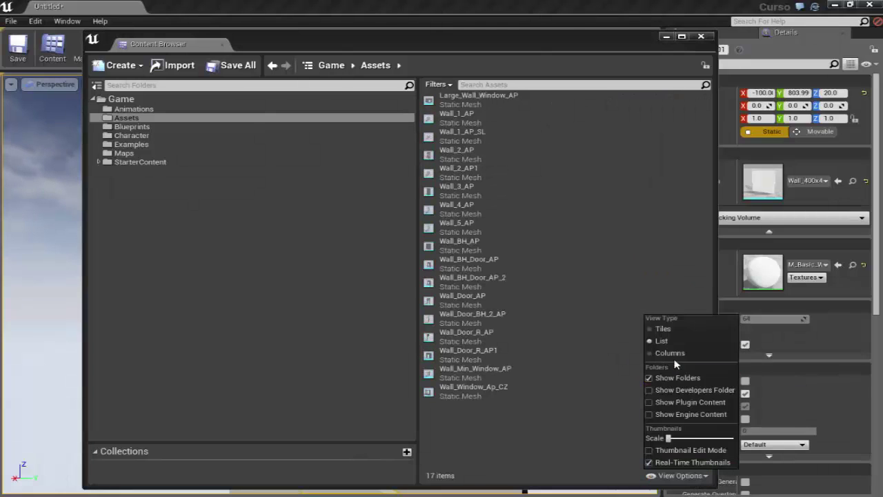
{"action": "left_click", "coordinate": [677, 355]}
{"action": "left_click", "coordinate": [680, 475]}
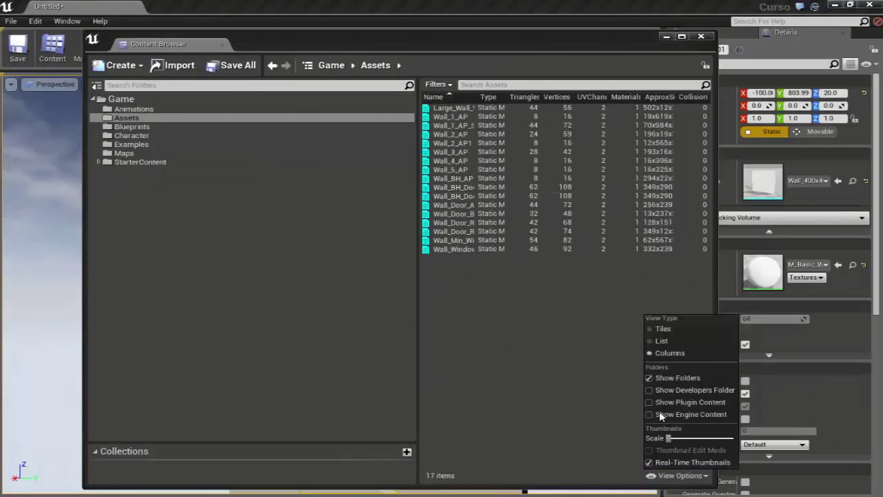
{"action": "left_click", "coordinate": [639, 328]}
{"action": "left_click", "coordinate": [674, 478]}
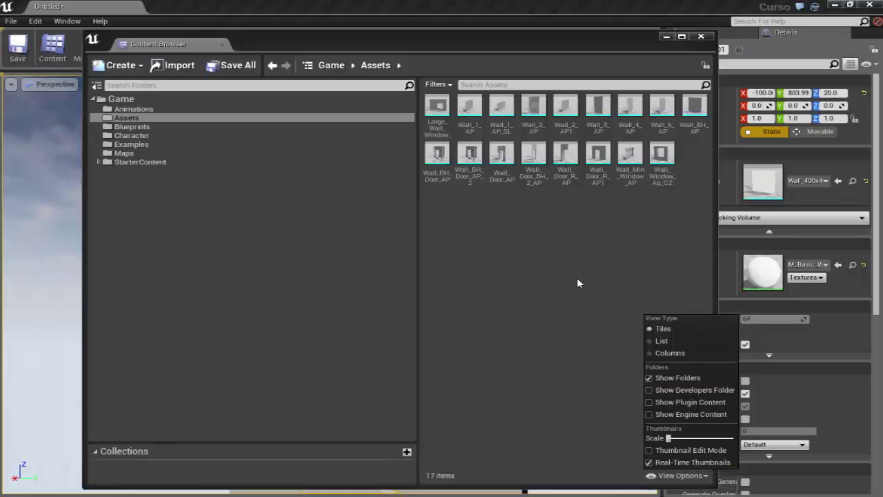
{"action": "left_click", "coordinate": [651, 416]}
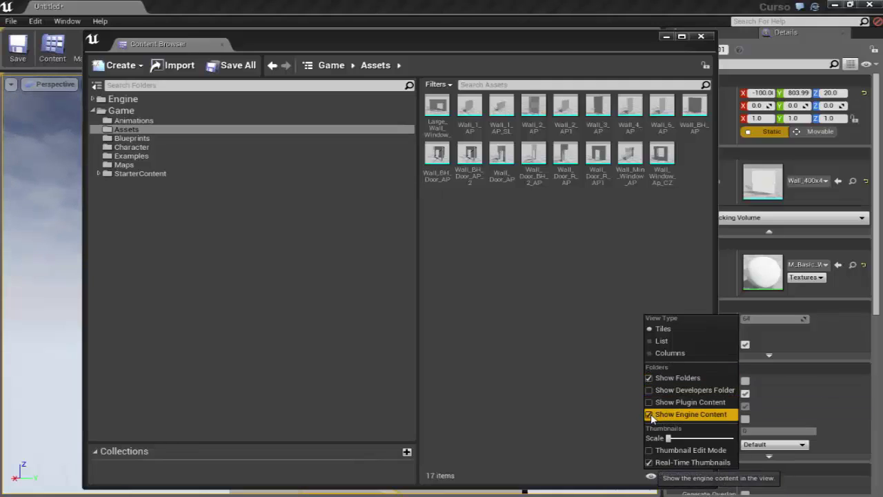
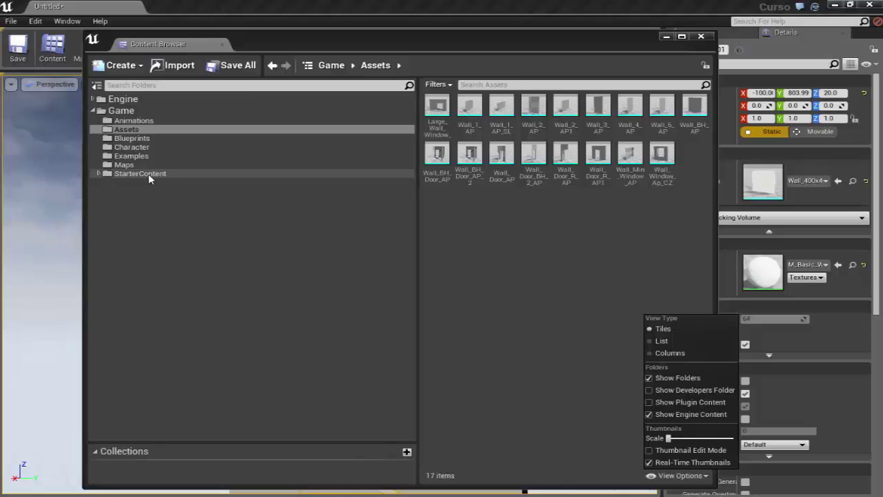
- Move from the StarterContent folder to the Engine folder, showing its 33 items
{"action": "left_click", "coordinate": [148, 178]}
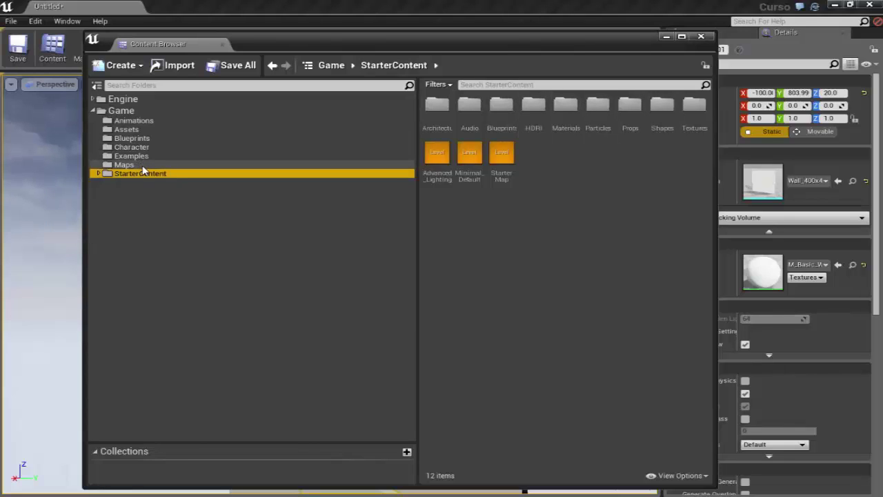
{"action": "left_click", "coordinate": [125, 98]}
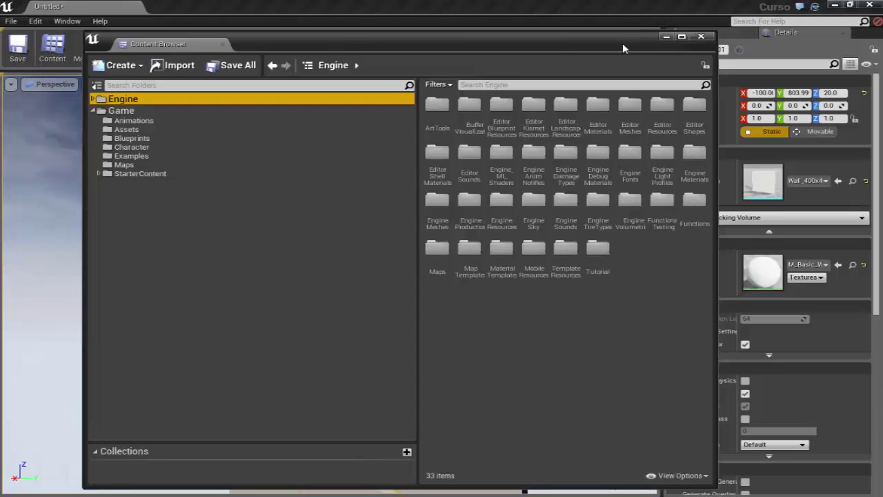
{"action": "left_click_drag", "start_coordinate": [622, 49], "coordinate": [618, 43]}
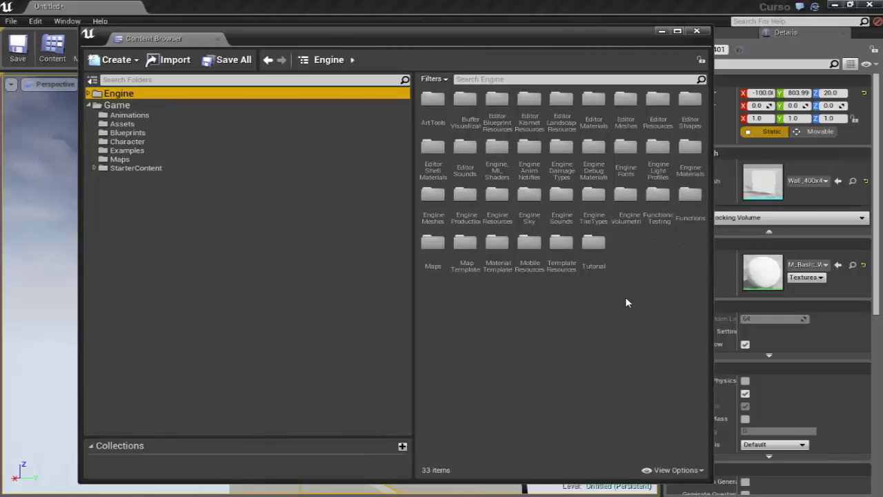
{"action": "left_click", "coordinate": [473, 80]}
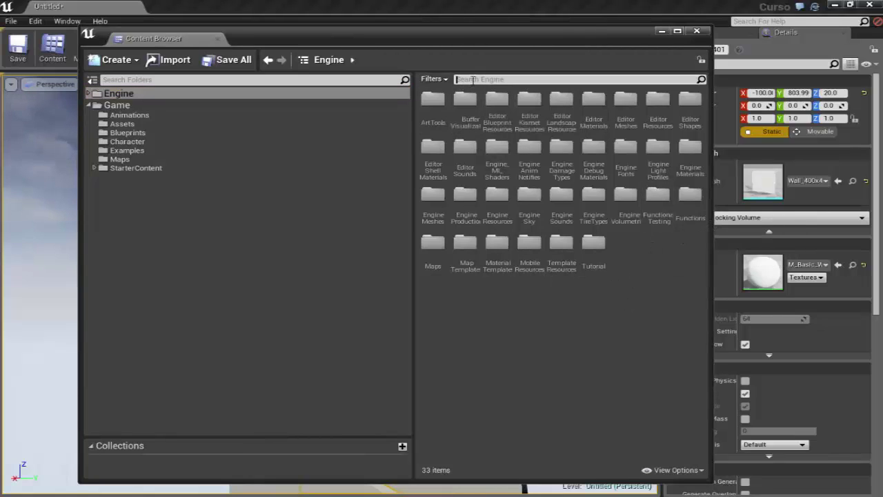
{"action": "type", "text": "lut"}
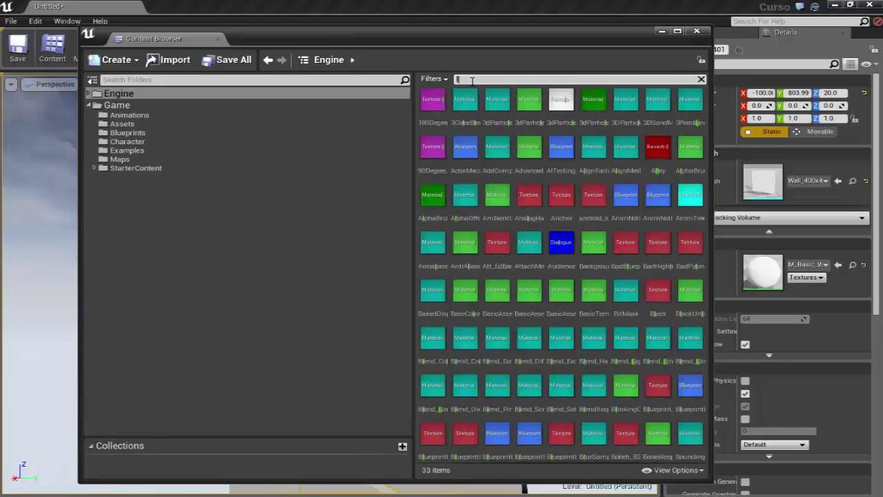
{"action": "left_click", "coordinate": [494, 102]}
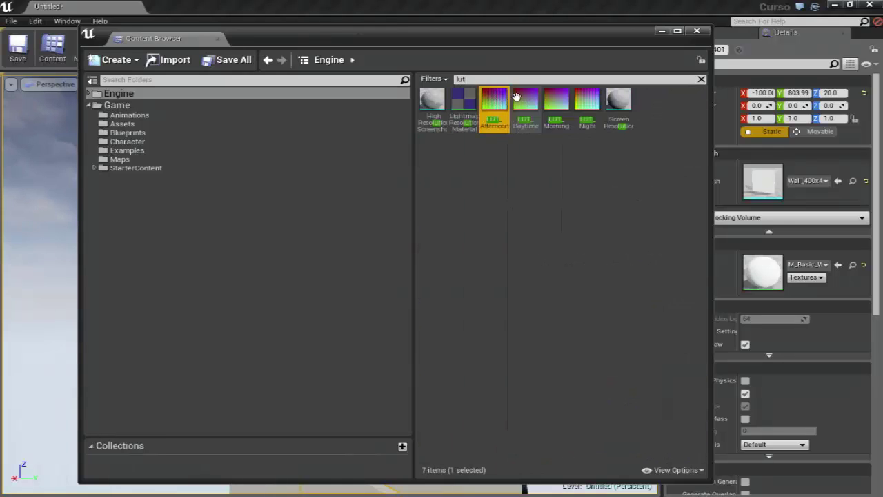
{"action": "left_click", "coordinate": [525, 102]}
{"action": "left_click", "coordinate": [556, 100]}
{"action": "left_click", "coordinate": [586, 99]}
{"action": "left_click", "coordinate": [556, 100]}
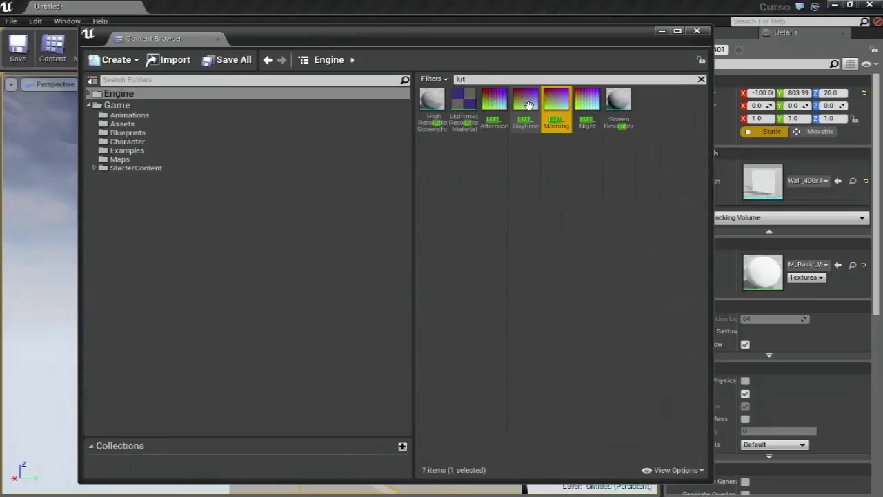
{"action": "left_click", "coordinate": [525, 102]}
{"action": "left_click", "coordinate": [495, 104]}
{"action": "left_click", "coordinate": [526, 102]}
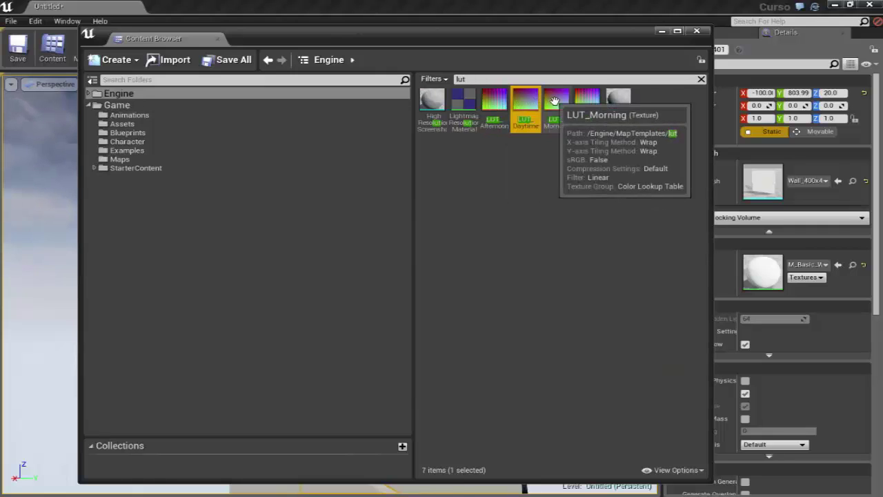
{"action": "left_click", "coordinate": [584, 104]}
{"action": "left_click", "coordinate": [556, 100]}
{"action": "left_click", "coordinate": [526, 102]}
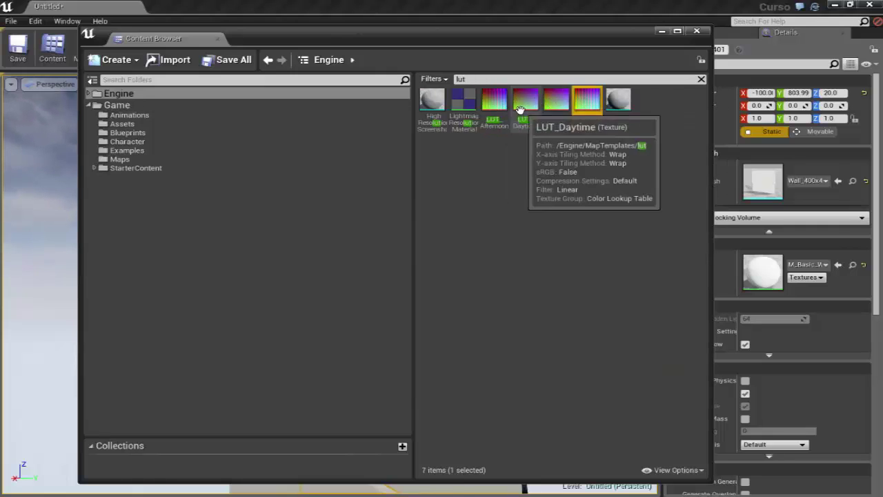
{"action": "left_click", "coordinate": [494, 103]}
{"action": "left_click", "coordinate": [526, 102]}
{"action": "left_click", "coordinate": [565, 99]}
{"action": "left_click", "coordinate": [586, 100]}
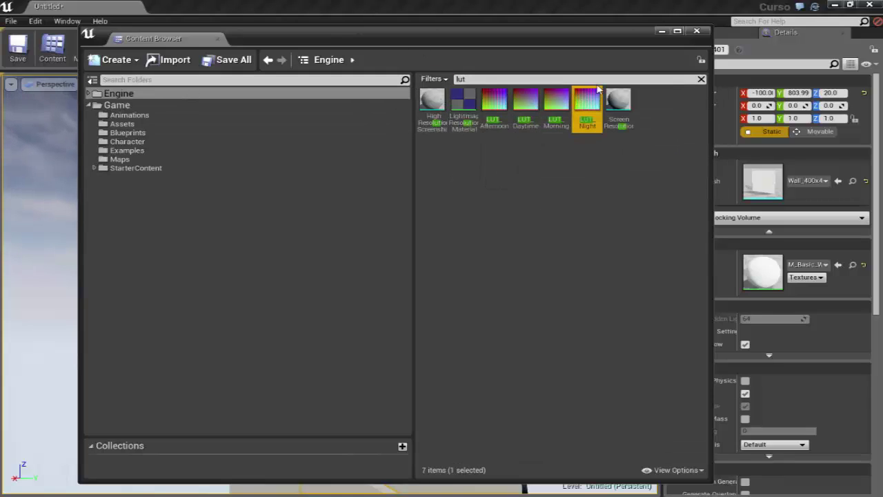
{"action": "left_click", "coordinate": [701, 79]}
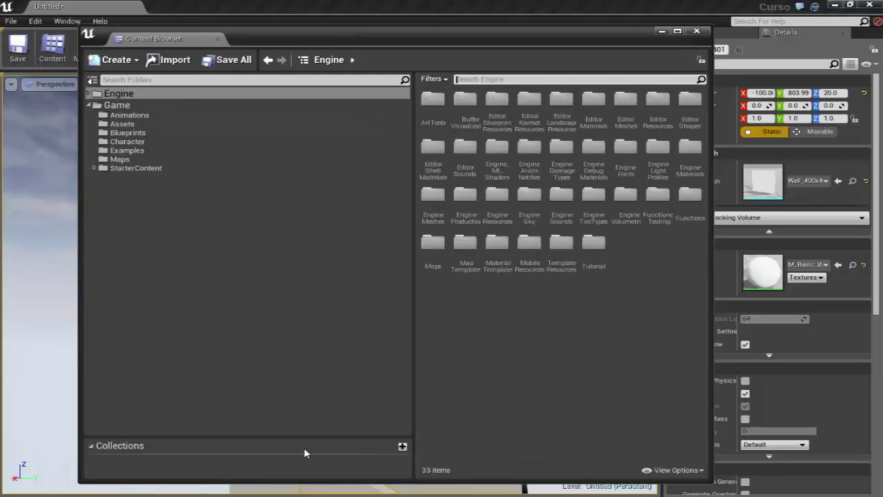
{"action": "left_click", "coordinate": [678, 470]}
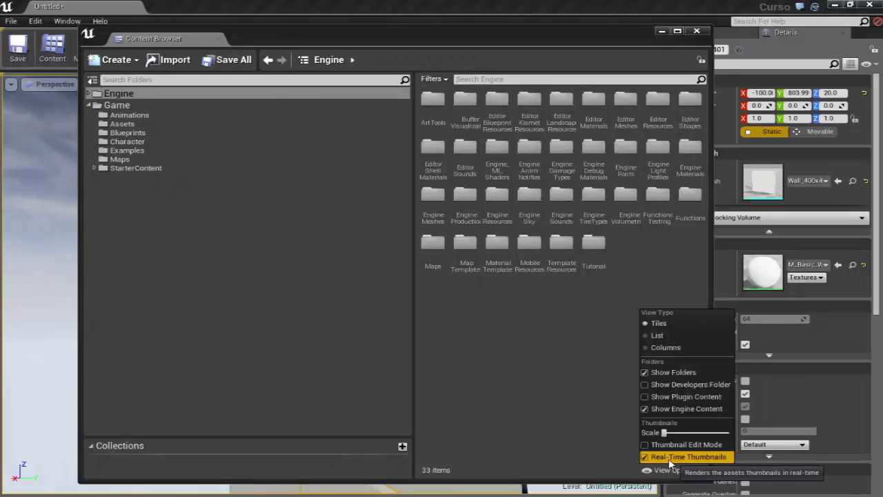
{"action": "left_click", "coordinate": [586, 388]}
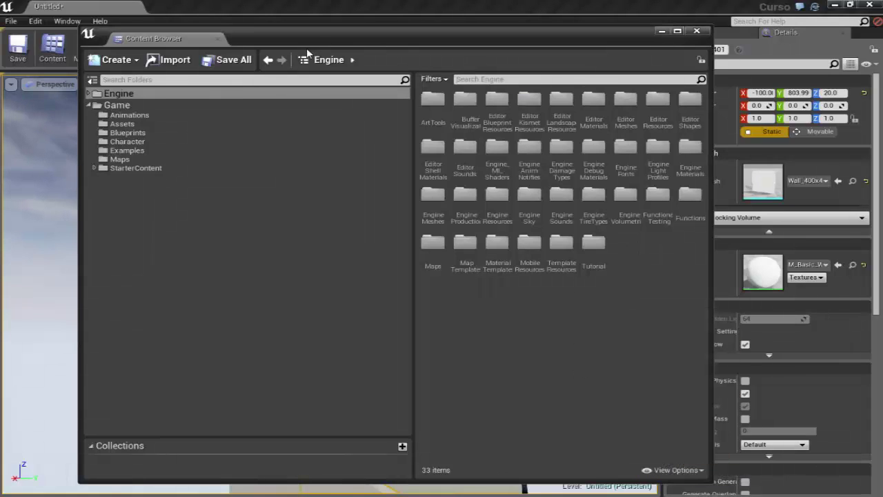
{"action": "left_click_drag", "start_coordinate": [311, 33], "coordinate": [341, 35]}
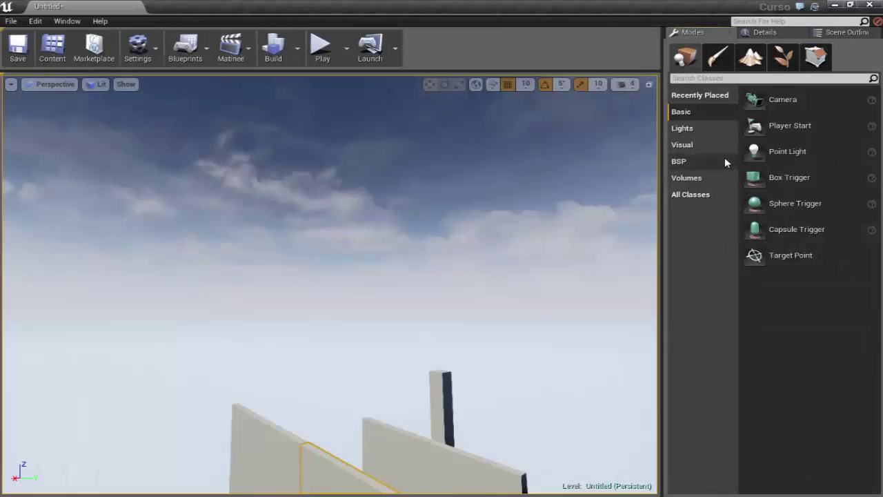
- List the Visual placeable actors, from Post Process Volume to Deferred Decal, in the Modes panel
{"action": "left_click", "coordinate": [711, 166]}
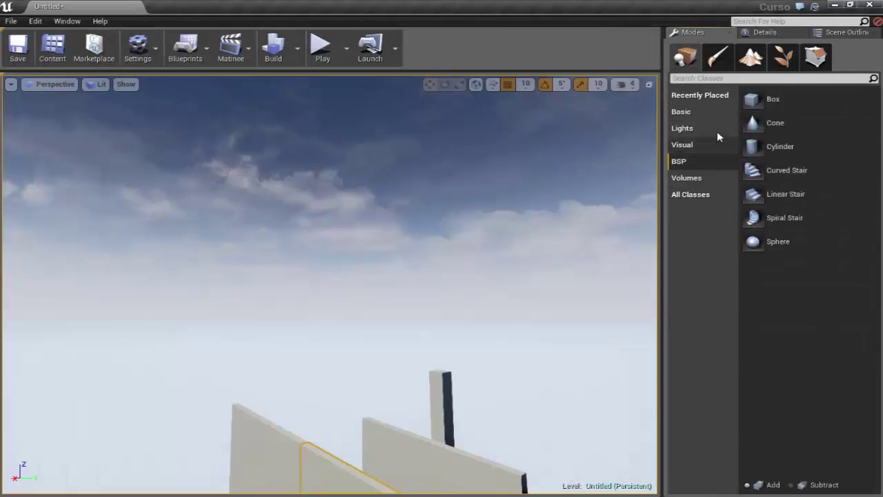
{"action": "left_click", "coordinate": [699, 144]}
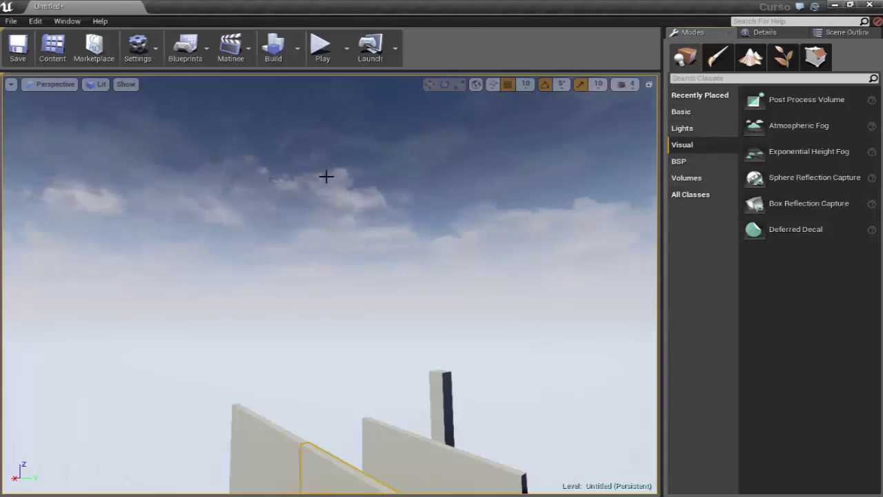
{"action": "right_click_drag", "start_coordinate": [552, 193], "coordinate": [532, 190]}
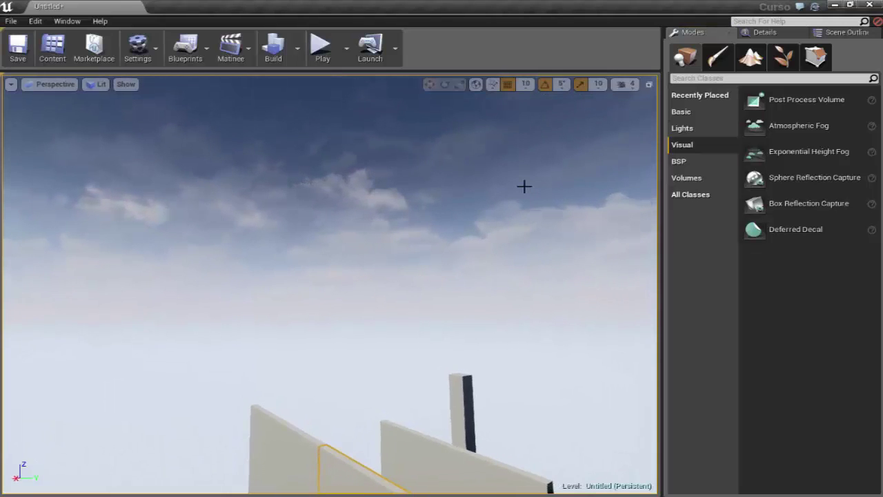
{"action": "right_click_drag", "start_coordinate": [553, 190], "coordinate": [553, 191]}
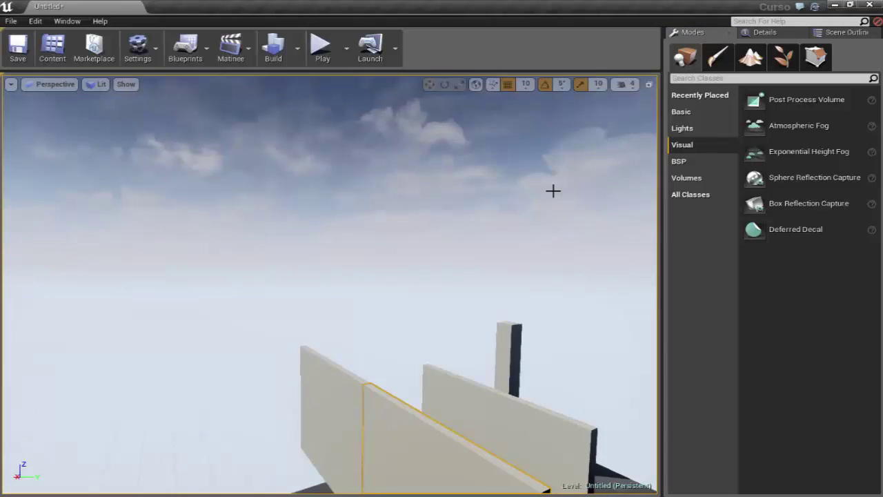